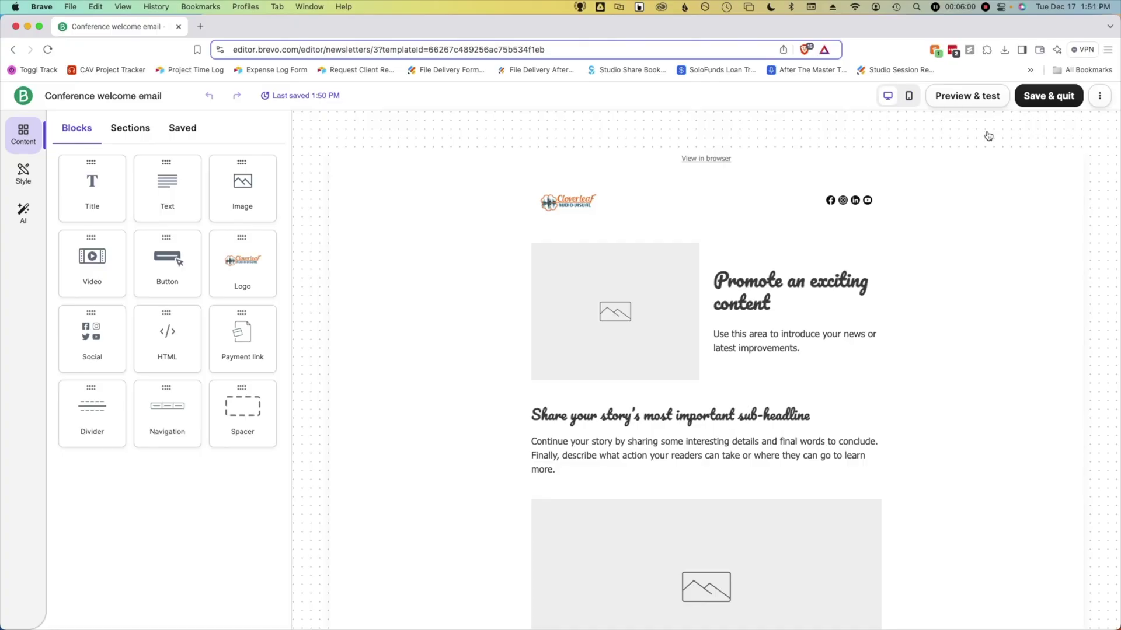
# Scroll down through the Conference welcome email's default placeholder layout.
pyautogui.scroll(-1, 986, 133)
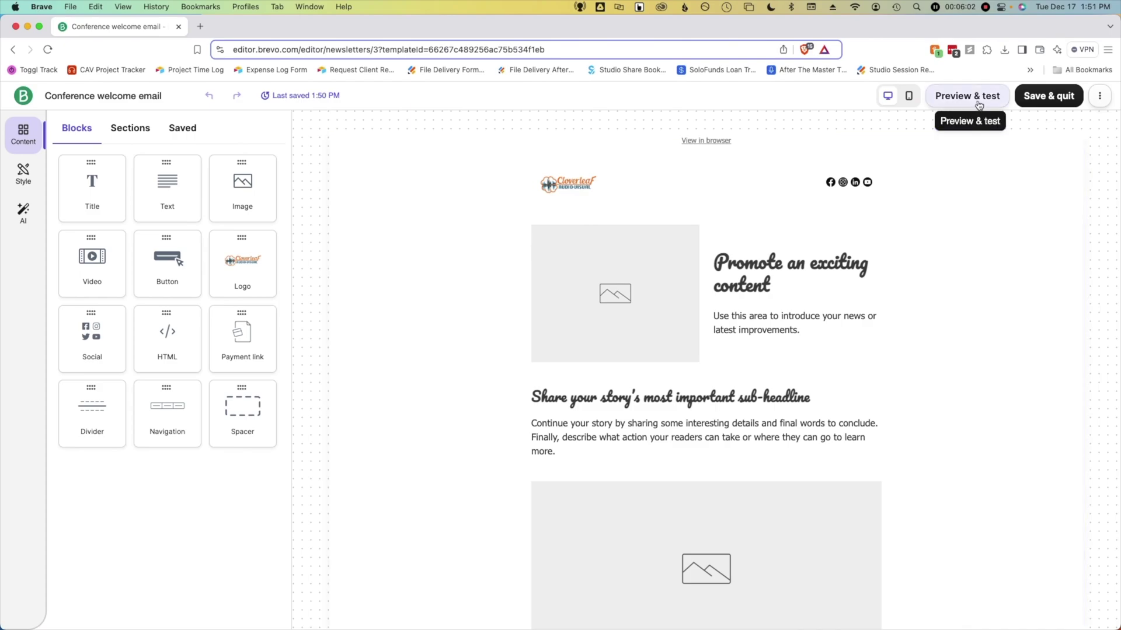
# Preview the conference welcome email briefly, then return to the editor.
pyautogui.click(978, 102)
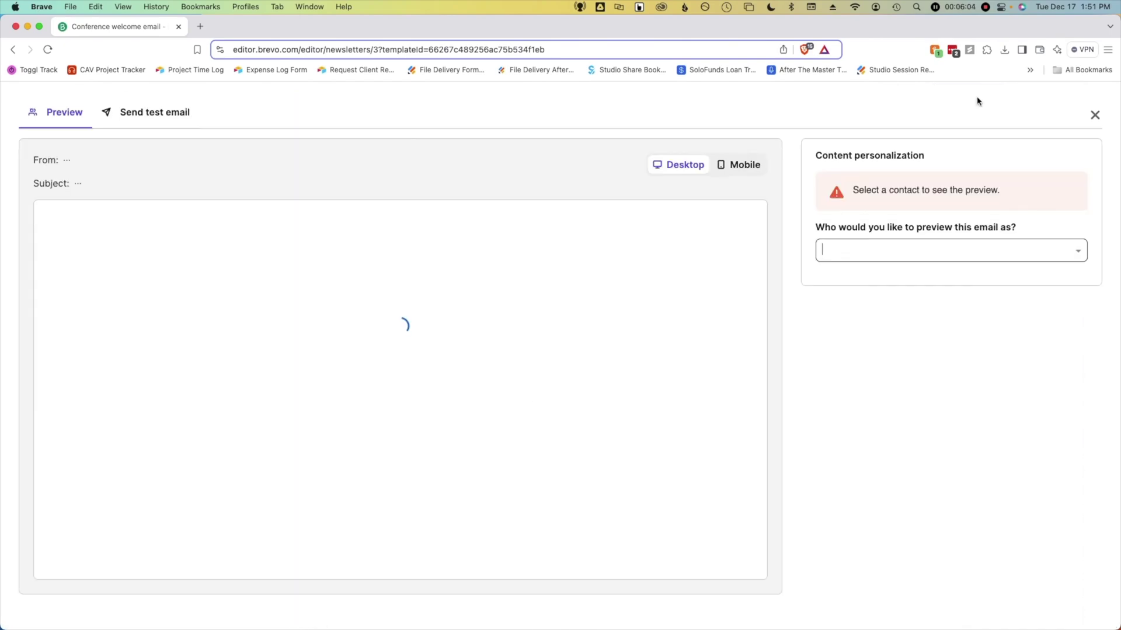
pyautogui.click(1095, 115)
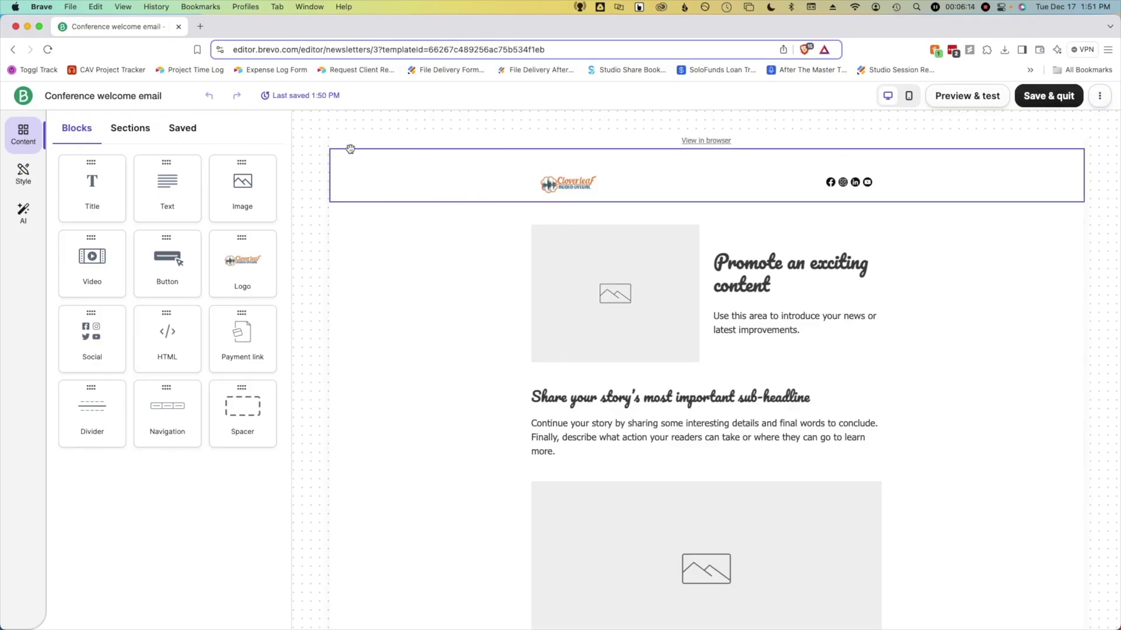
# Browse the Content sections and saved blocks, then show the Style brand library with logo, colours and fonts.
pyautogui.click(22, 142)
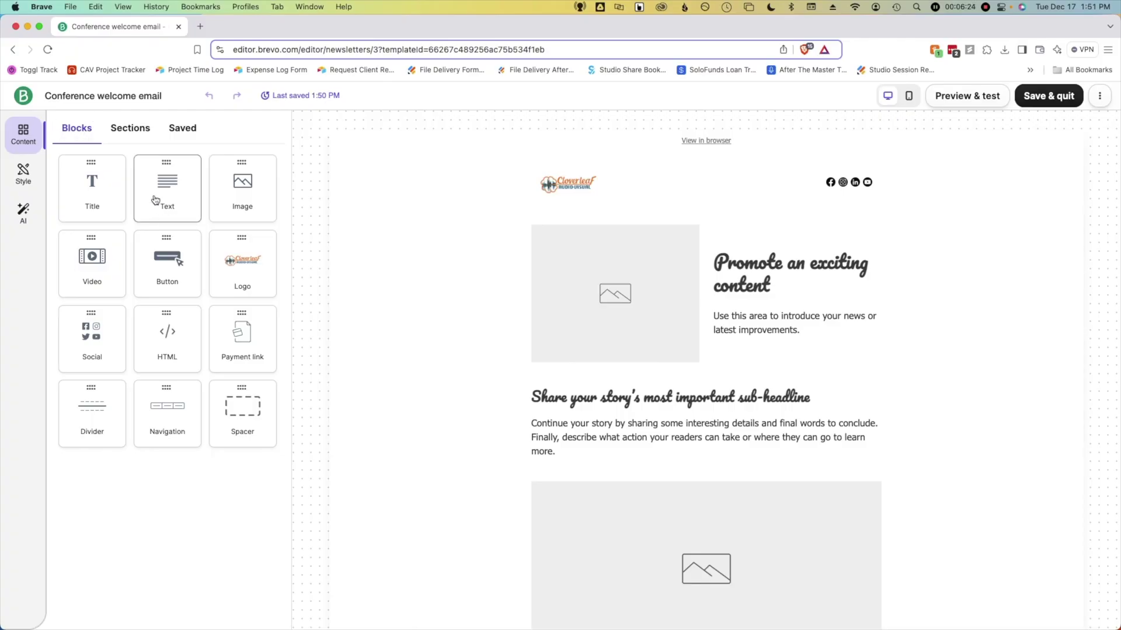
pyautogui.click(132, 129)
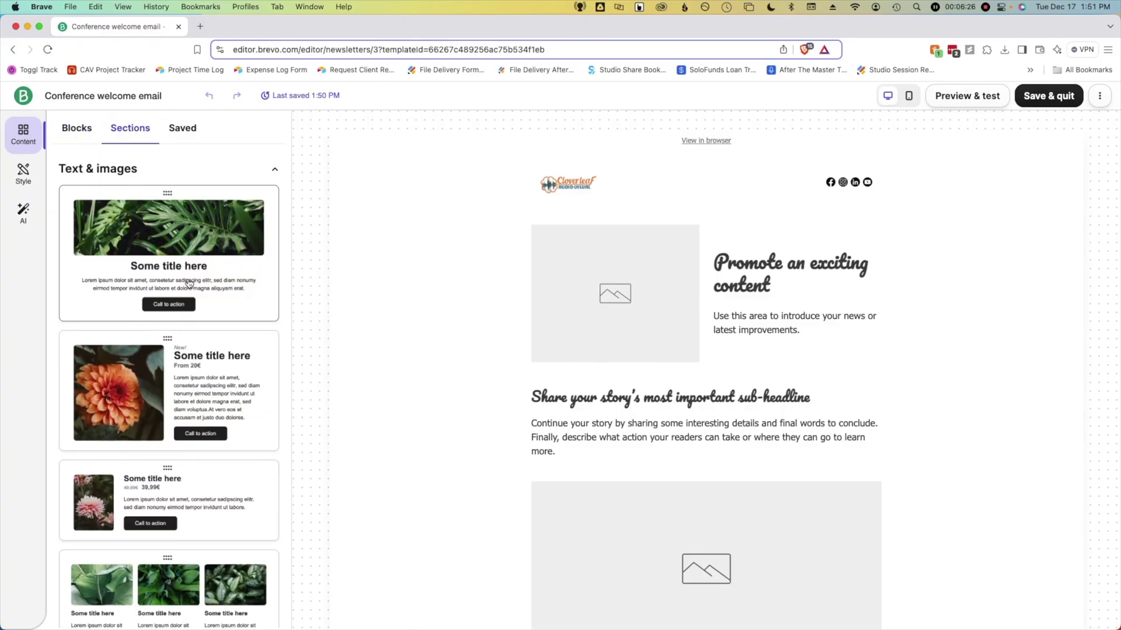
pyautogui.scroll(-3, 197, 311)
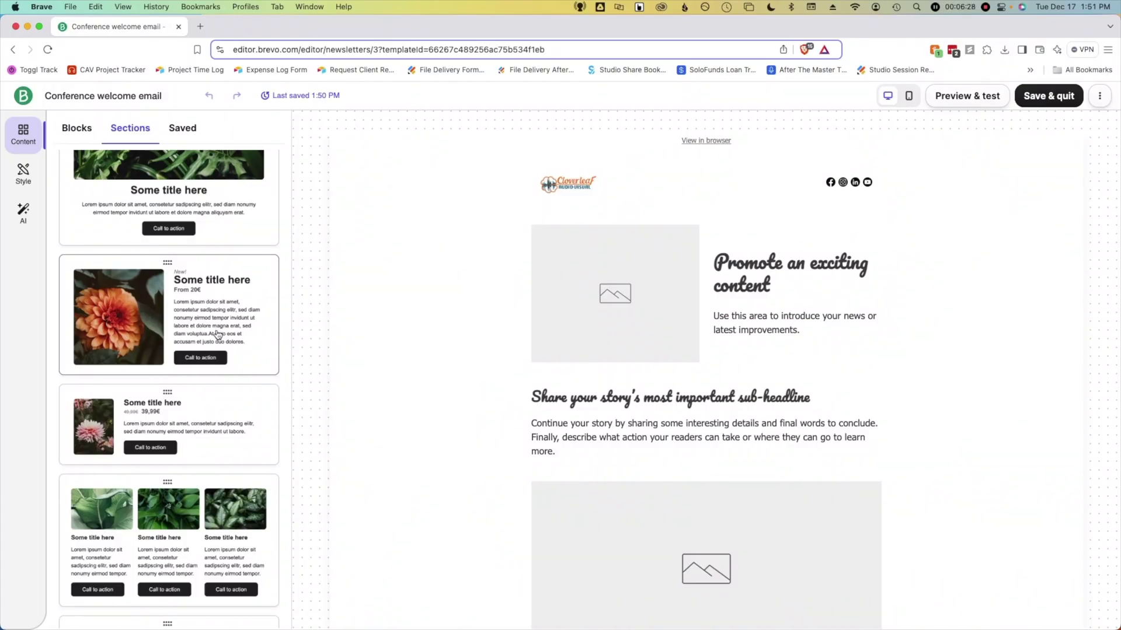
pyautogui.scroll(-2, 218, 334)
pyautogui.scroll(-7, 216, 335)
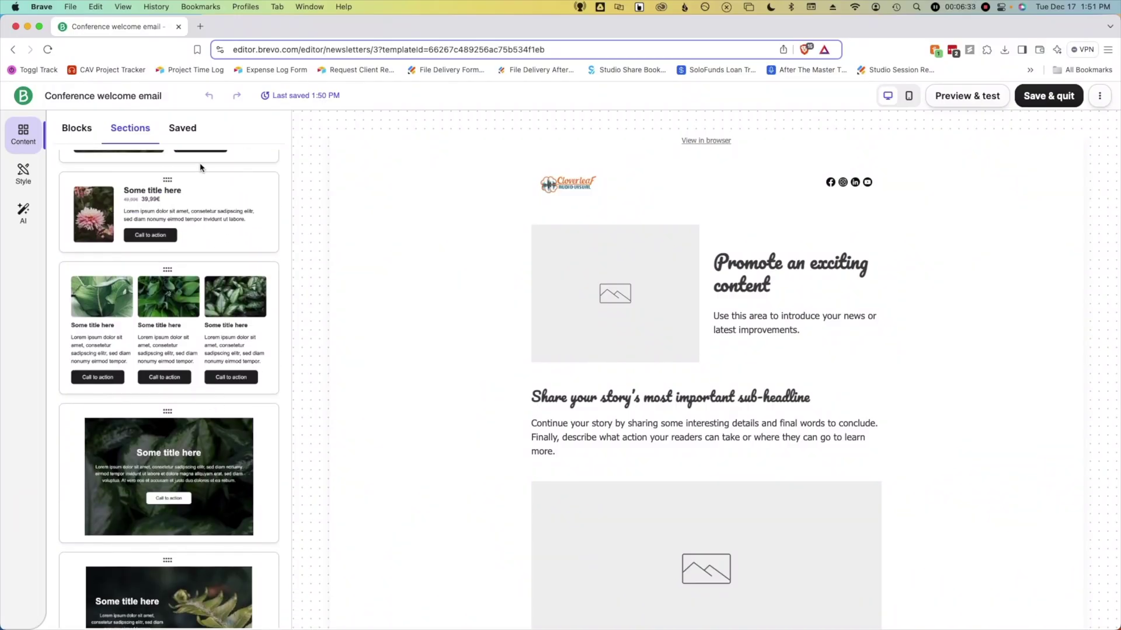
pyautogui.click(189, 133)
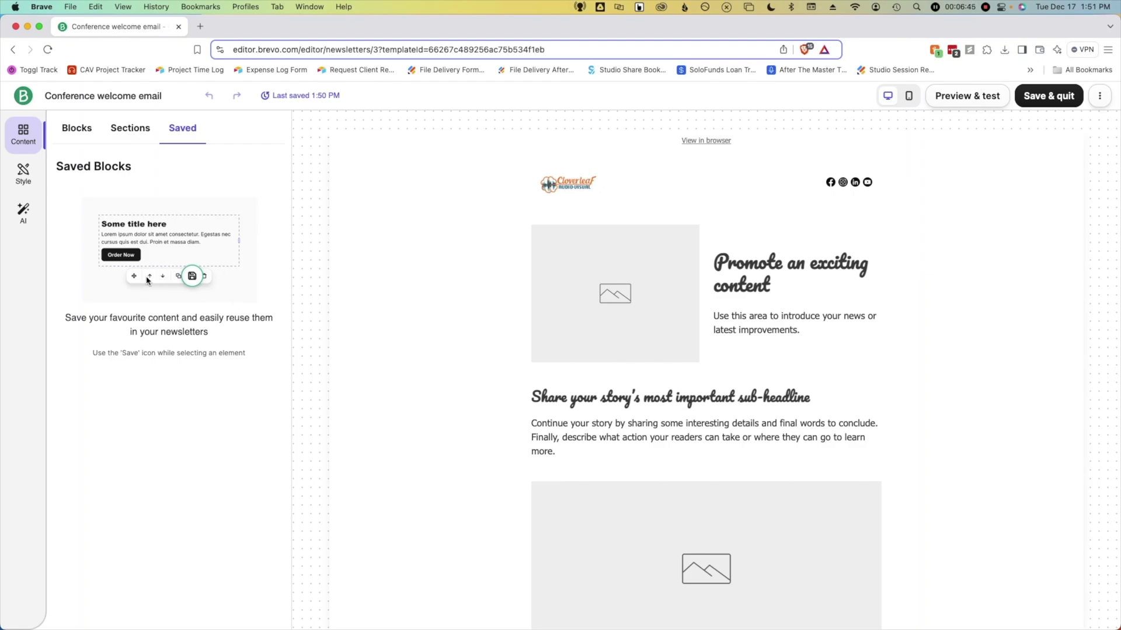
pyautogui.click(22, 175)
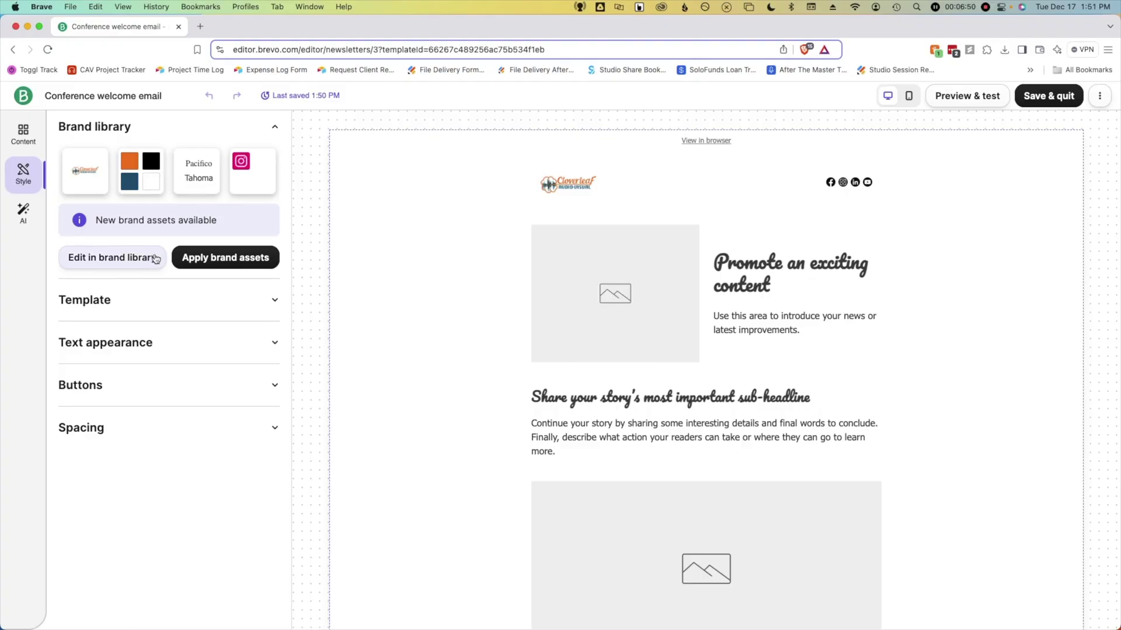
# Review the Template, Text appearance, Buttons and Spacing styles, glance at AI, then return to content blocks.
pyautogui.click(144, 308)
pyautogui.scroll(-3, 145, 309)
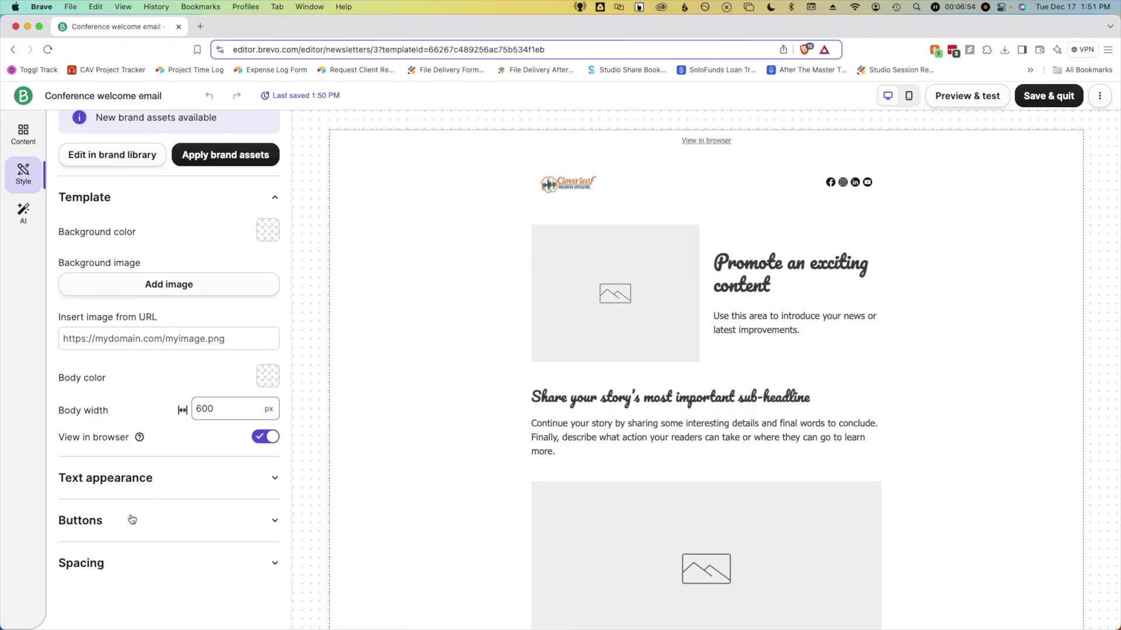
pyautogui.click(139, 489)
pyautogui.scroll(-10, 157, 467)
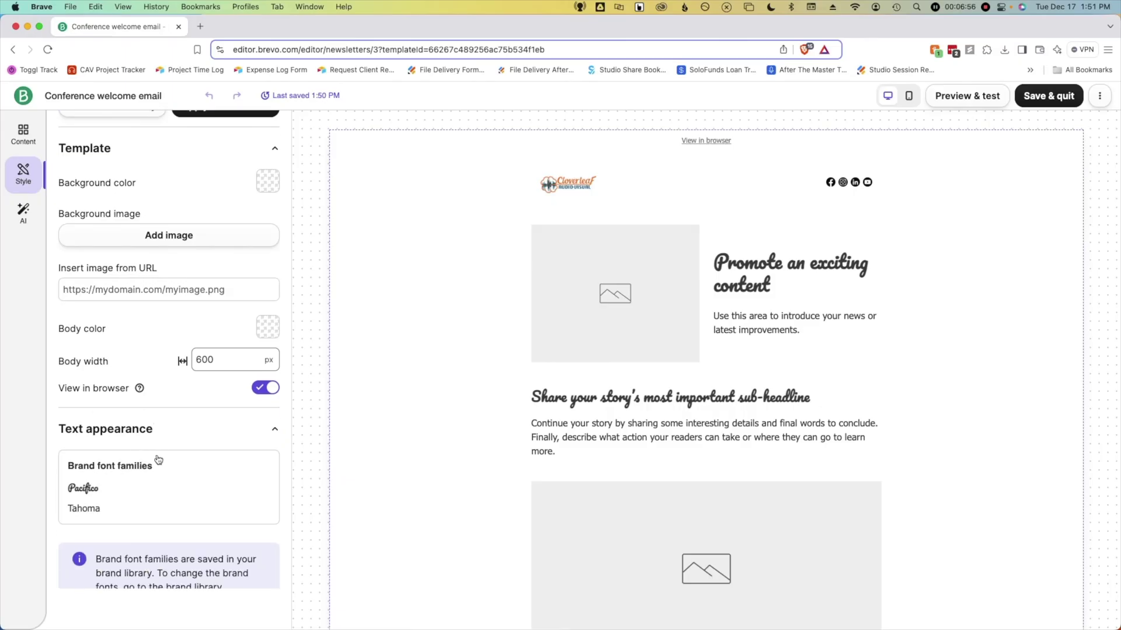
pyautogui.click(143, 526)
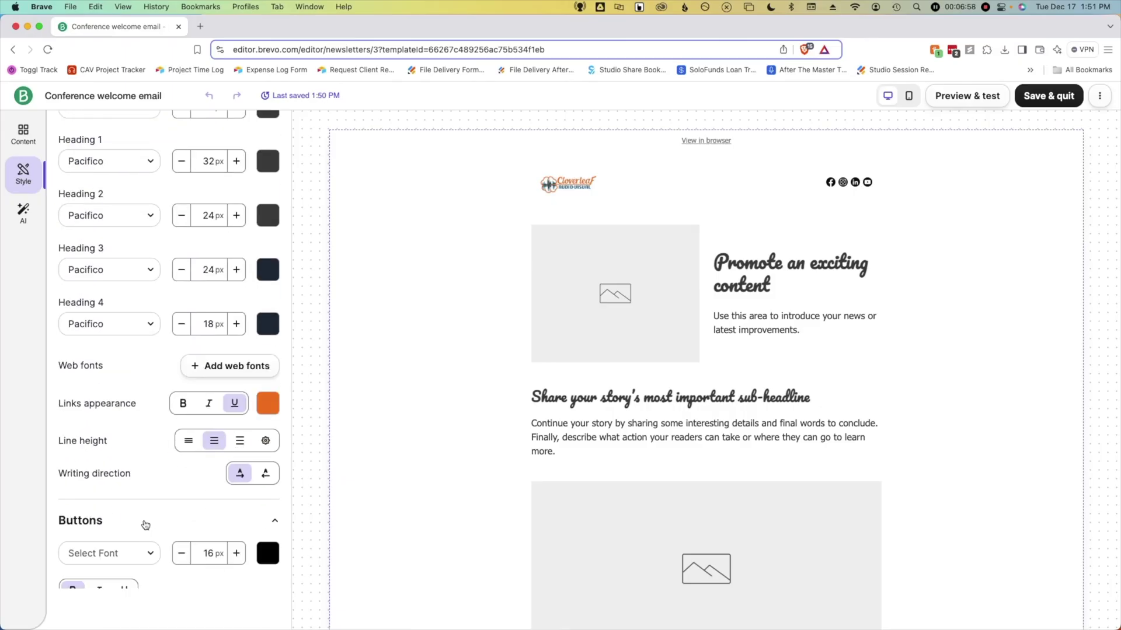
pyautogui.scroll(-5, 145, 524)
pyautogui.click(133, 570)
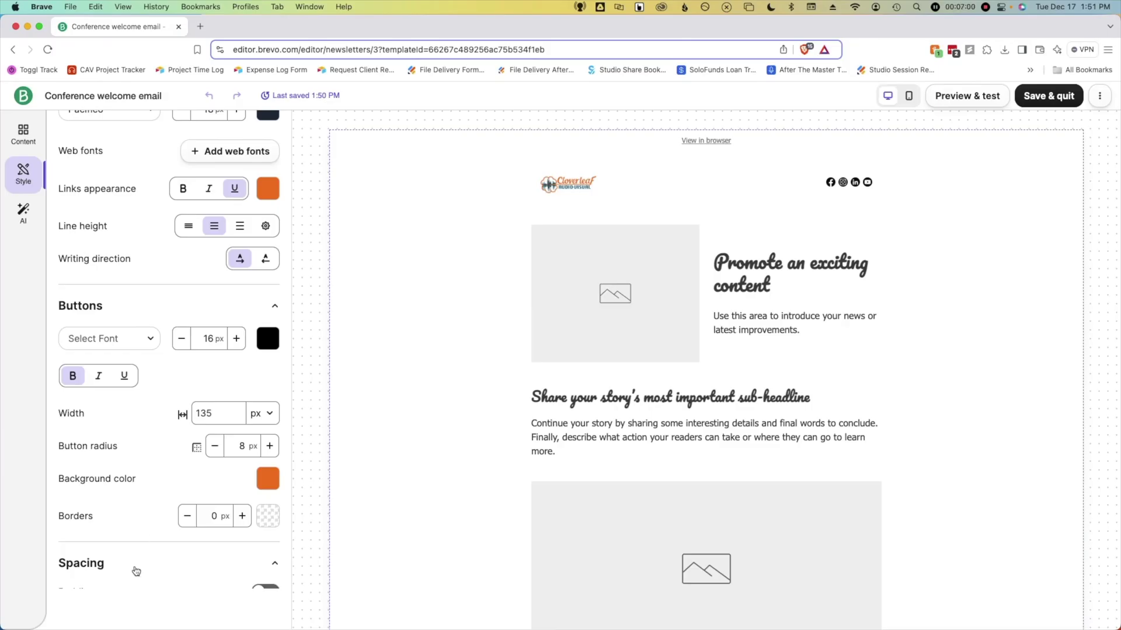
pyautogui.scroll(-1, 136, 571)
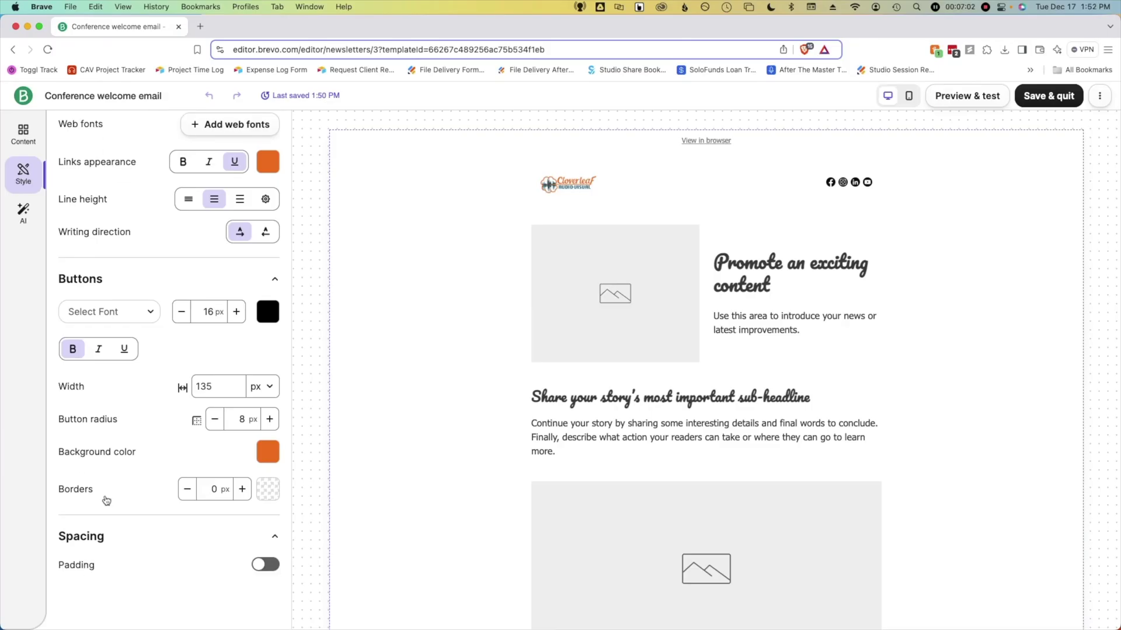
pyautogui.click(26, 214)
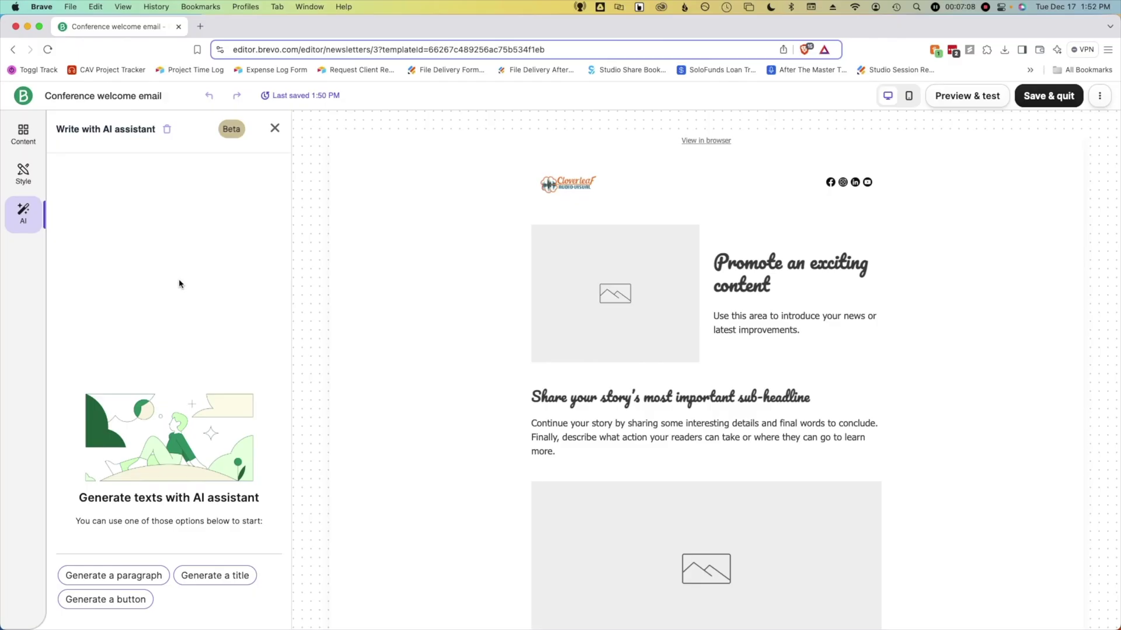
pyautogui.click(21, 138)
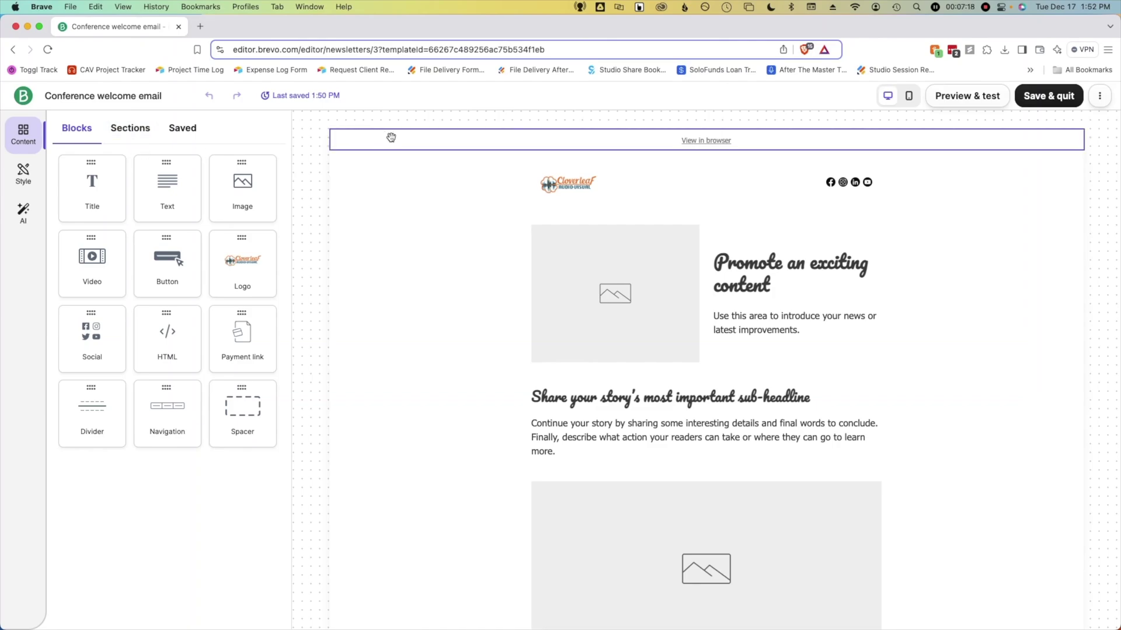
# Swap the first image placeholder for the WELCOME sign photo (1880 × 549 px) from the content library.
pyautogui.click(617, 301)
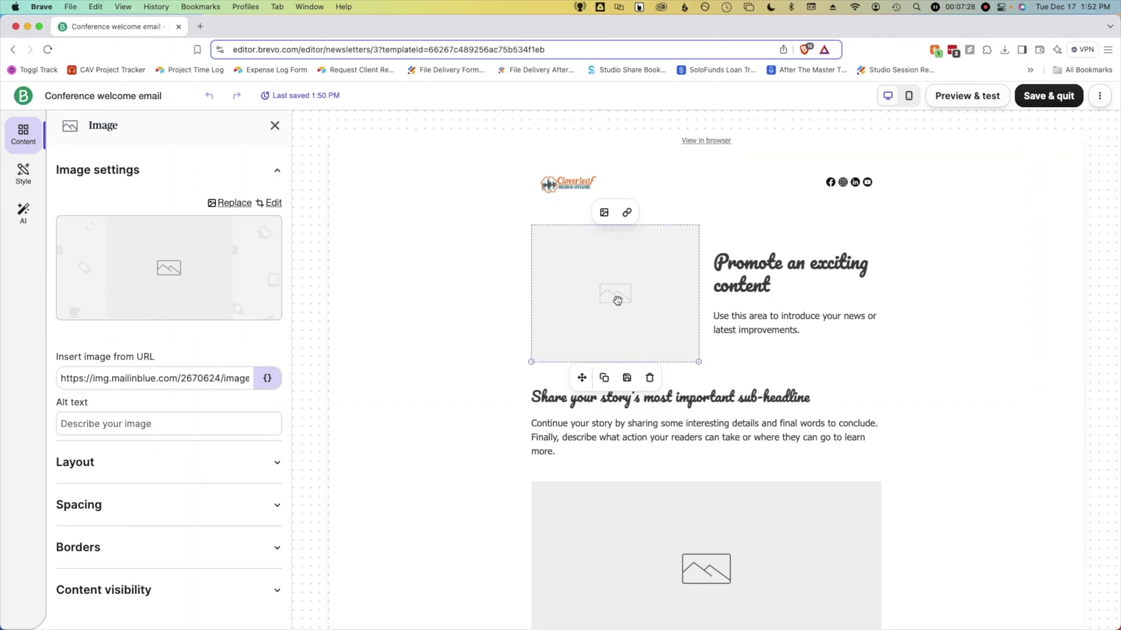
pyautogui.click(168, 268)
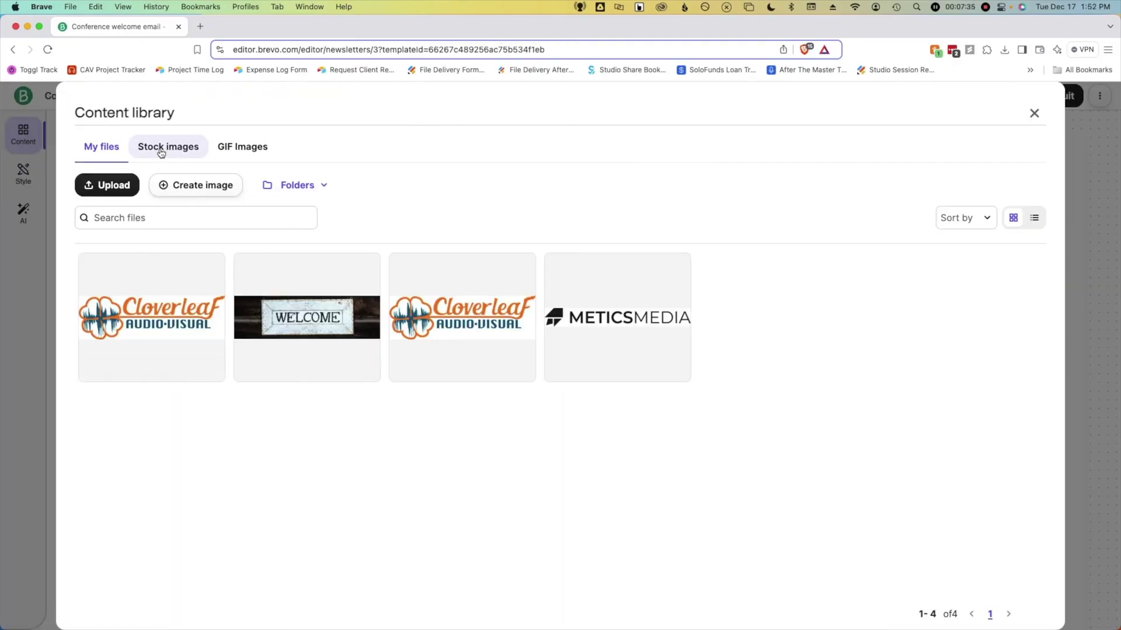
pyautogui.click(278, 308)
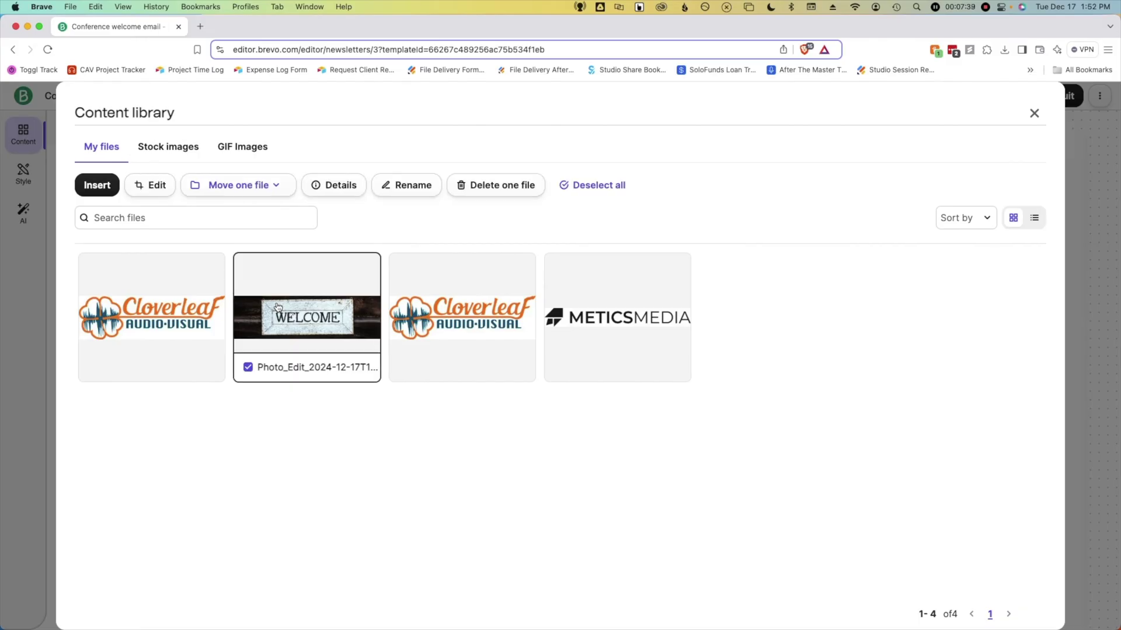
pyautogui.click(95, 185)
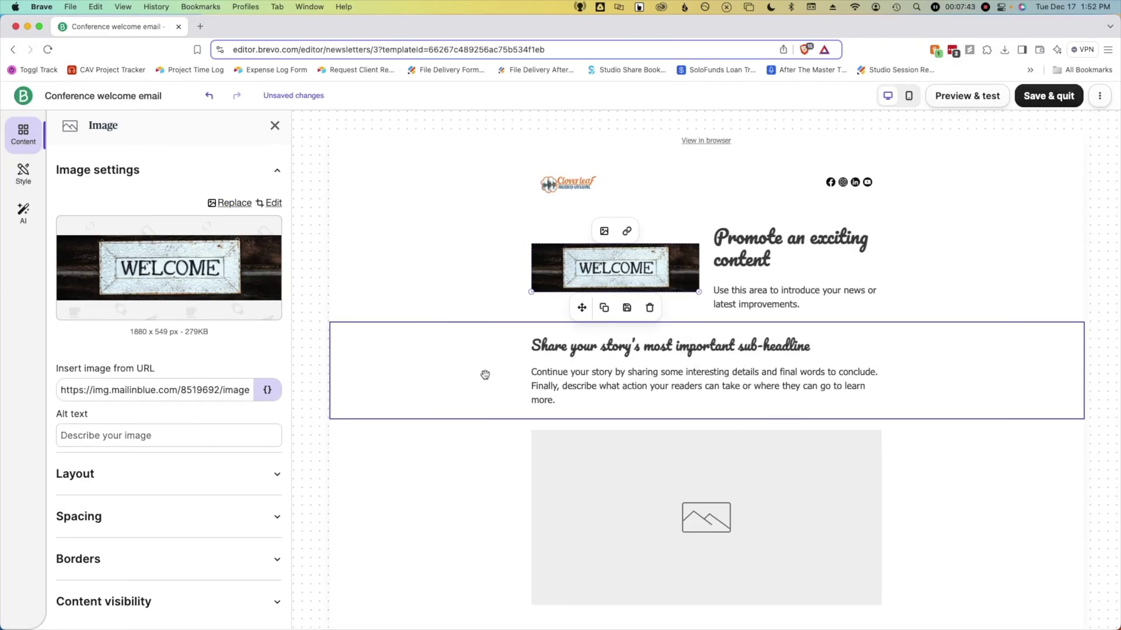
# Move the WELCOME photo into its own banner row under the header and delete the empty column.
pyautogui.moveTo(617, 268); pyautogui.dragTo(629, 203)
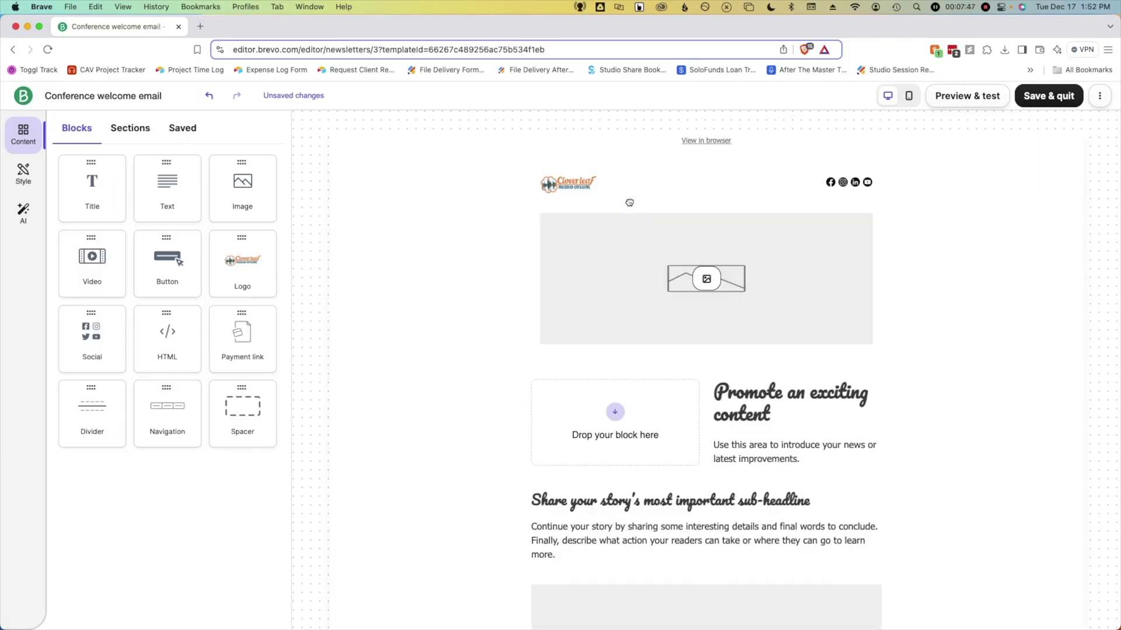
pyautogui.scroll(-1, 445, 246)
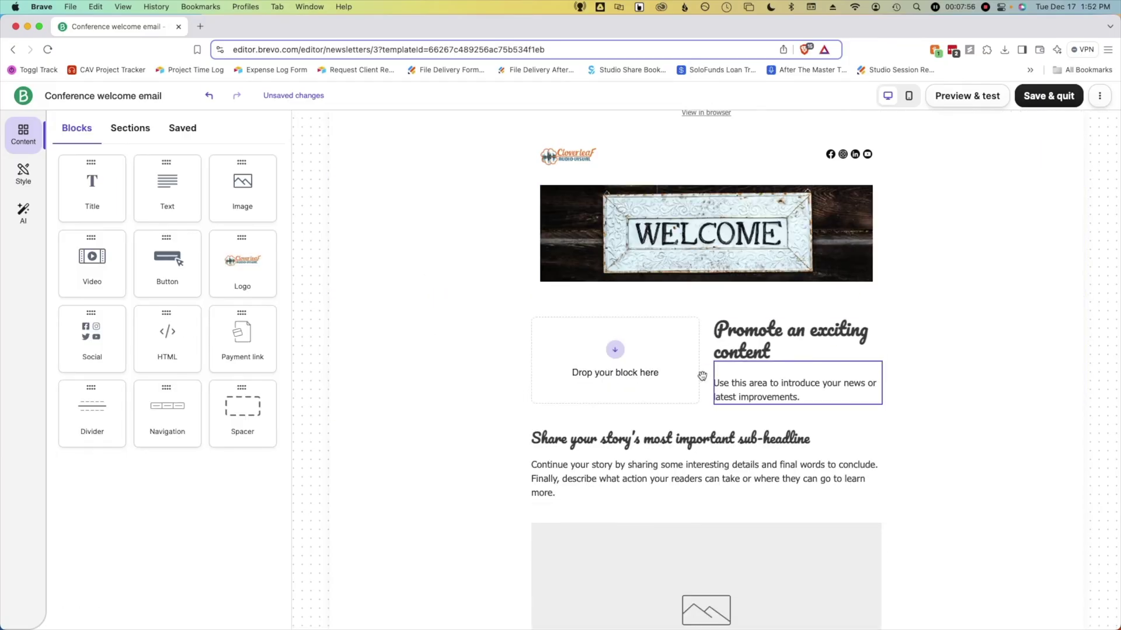
pyautogui.click(678, 340)
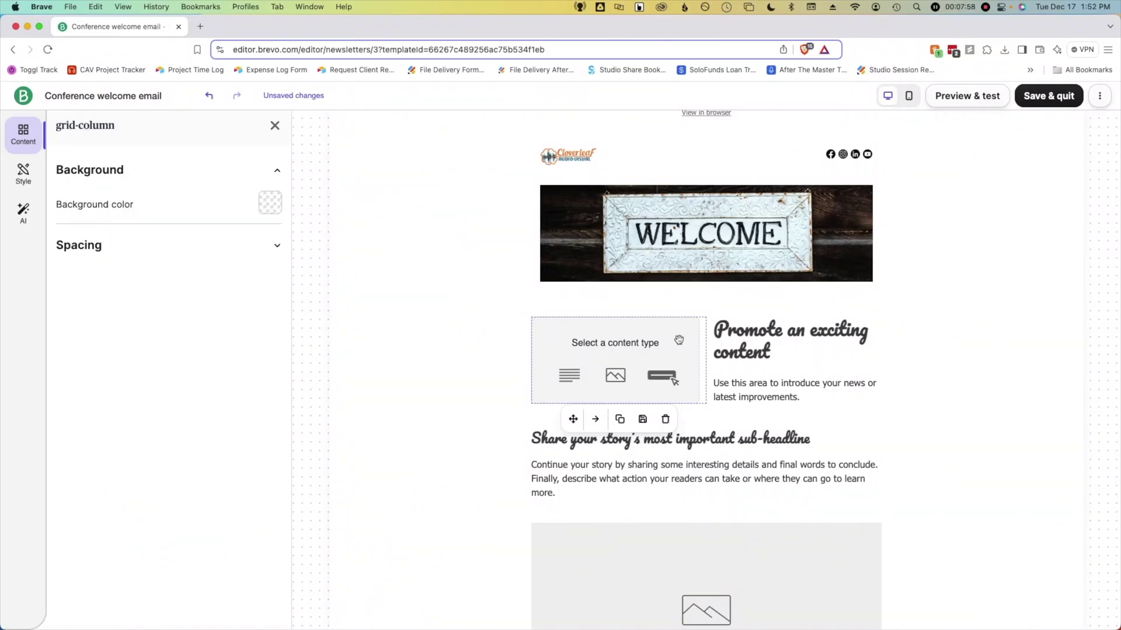
pyautogui.press('Delete')
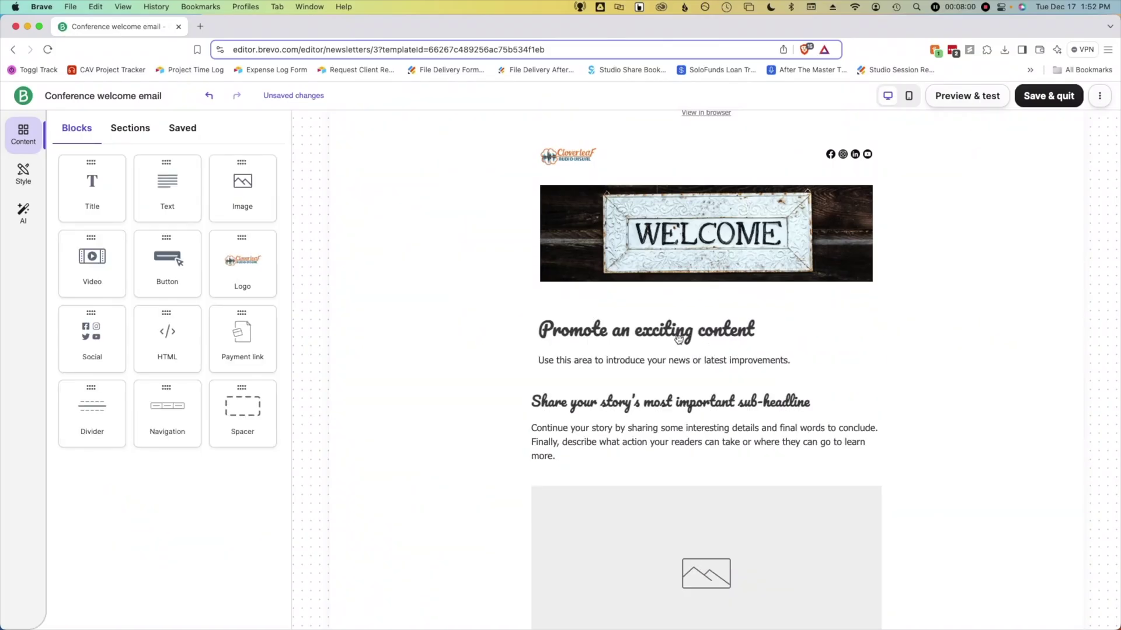
# Rewrite the headline as 'Hello, FIRSTNAME!' using the contact first-name attribute with fallback 'there'.
pyautogui.tripleClick(650, 330)
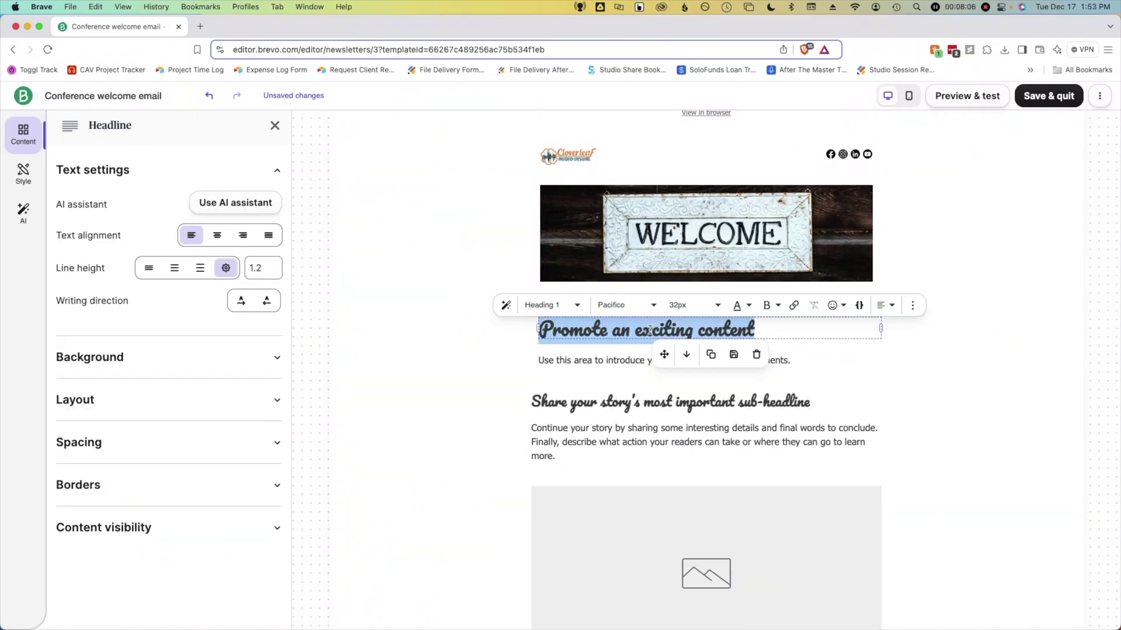
pyautogui.write('Hello,')
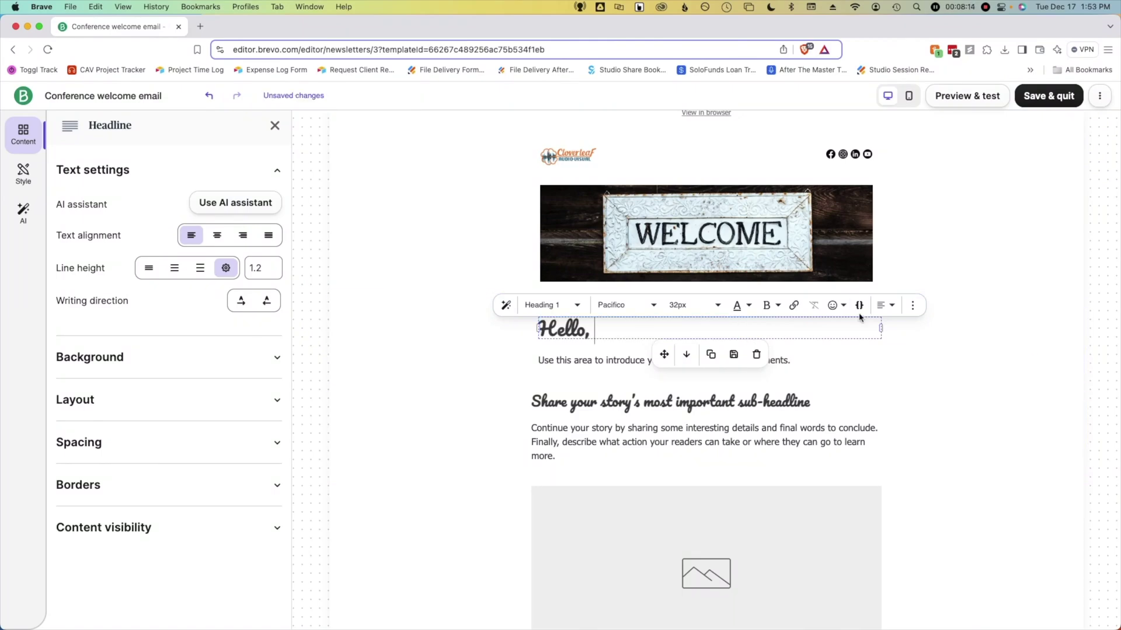
pyautogui.click(858, 305)
pyautogui.click(492, 224)
pyautogui.click(484, 257)
pyautogui.click(457, 373)
pyautogui.click(520, 278)
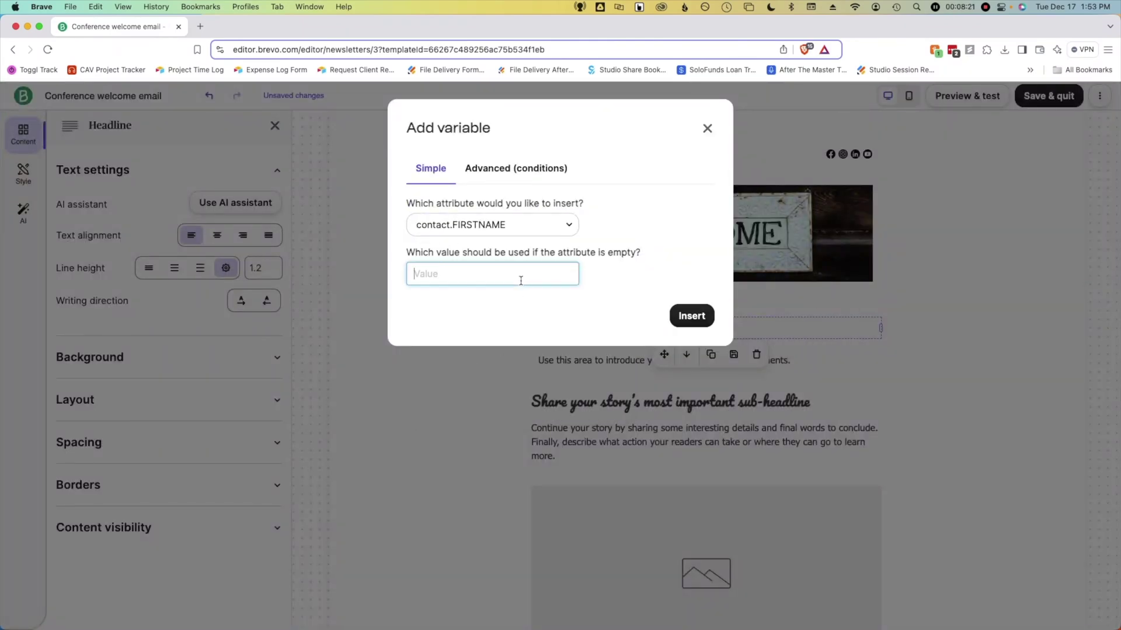
pyautogui.write('there')
pyautogui.click(691, 316)
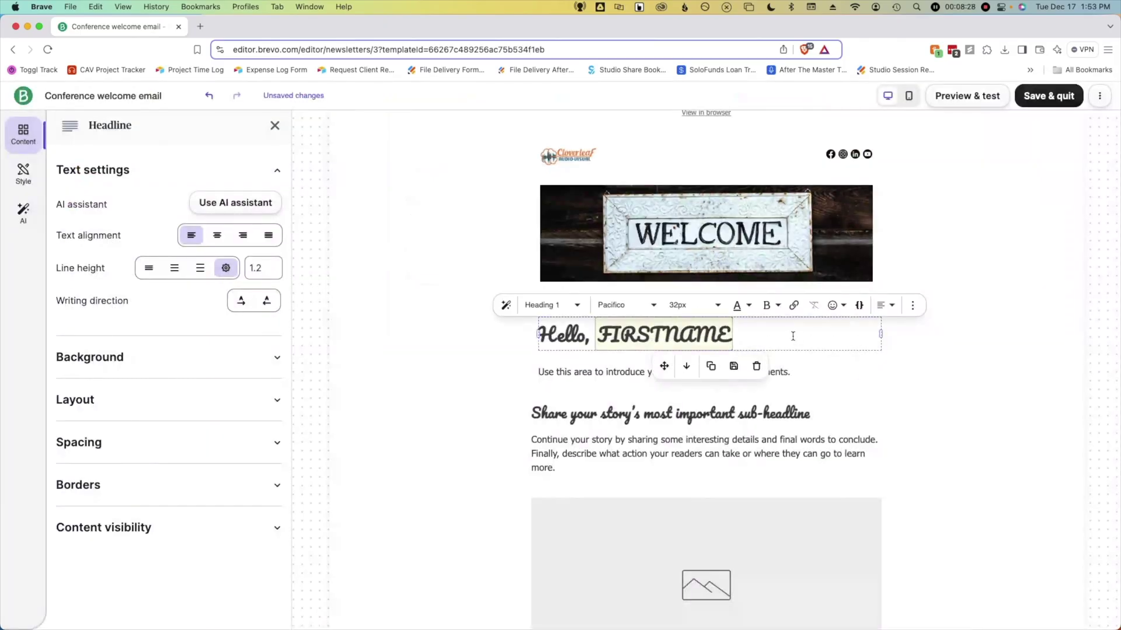
pyautogui.write('!')
# Centre the greeting headline and select the placeholder paragraph below it.
pyautogui.click(884, 306)
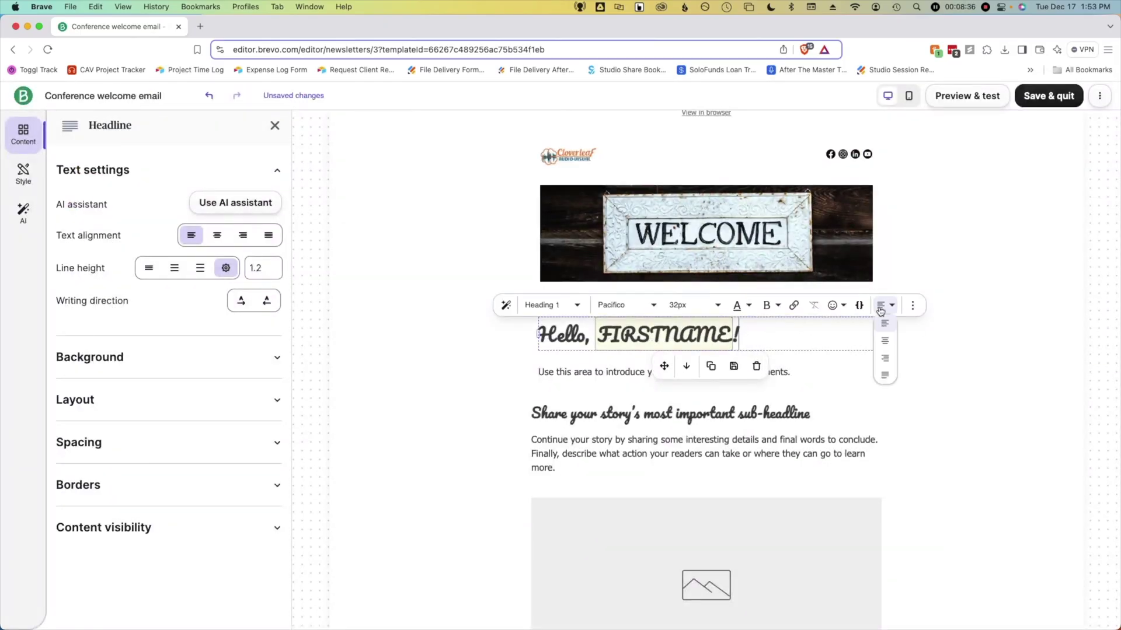
pyautogui.click(886, 342)
pyautogui.click(647, 371)
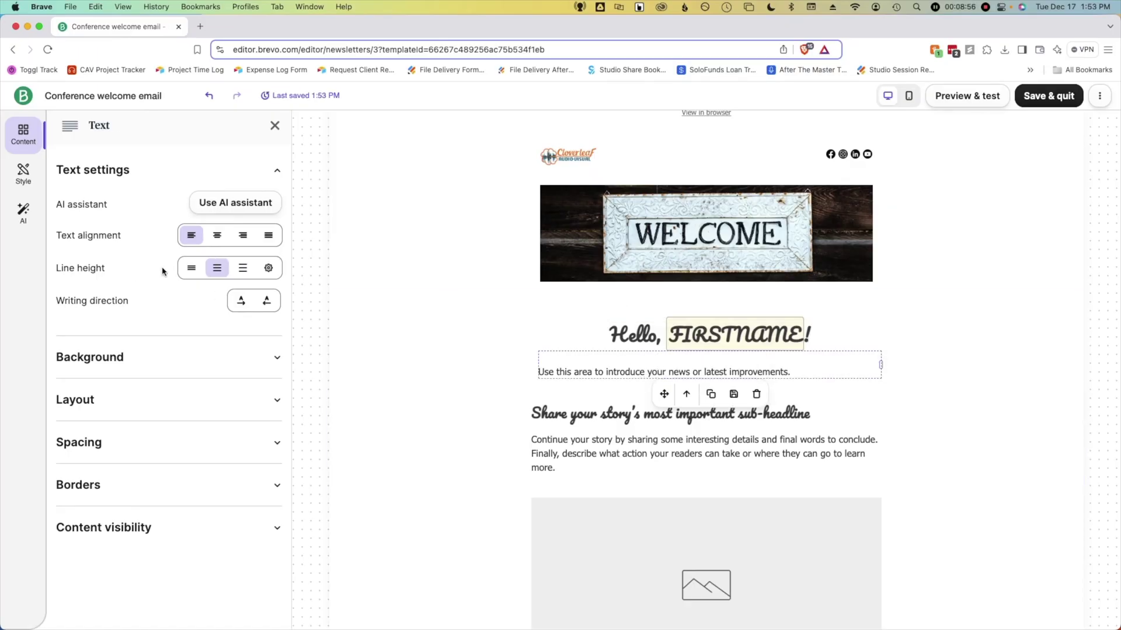
# Have the AI assistant write 2 sentences welcoming new conference subscribers to the email list.
pyautogui.click(23, 211)
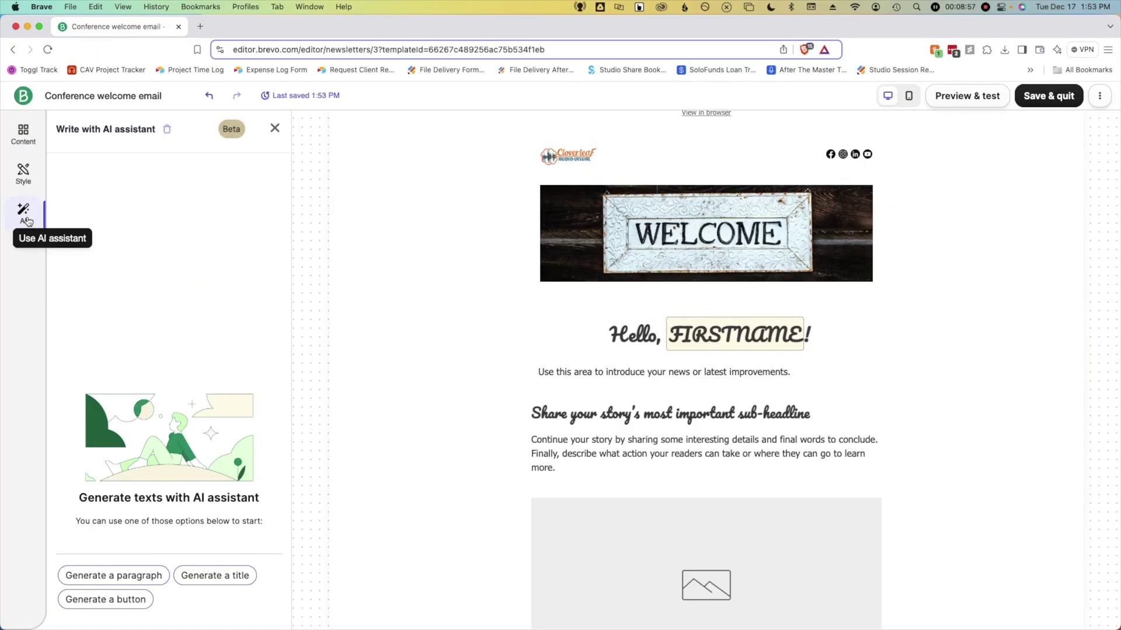
pyautogui.click(121, 576)
pyautogui.write('Write 2 sentences to welcome new subscribers from the conference to the email list.')
pyautogui.press('Return')
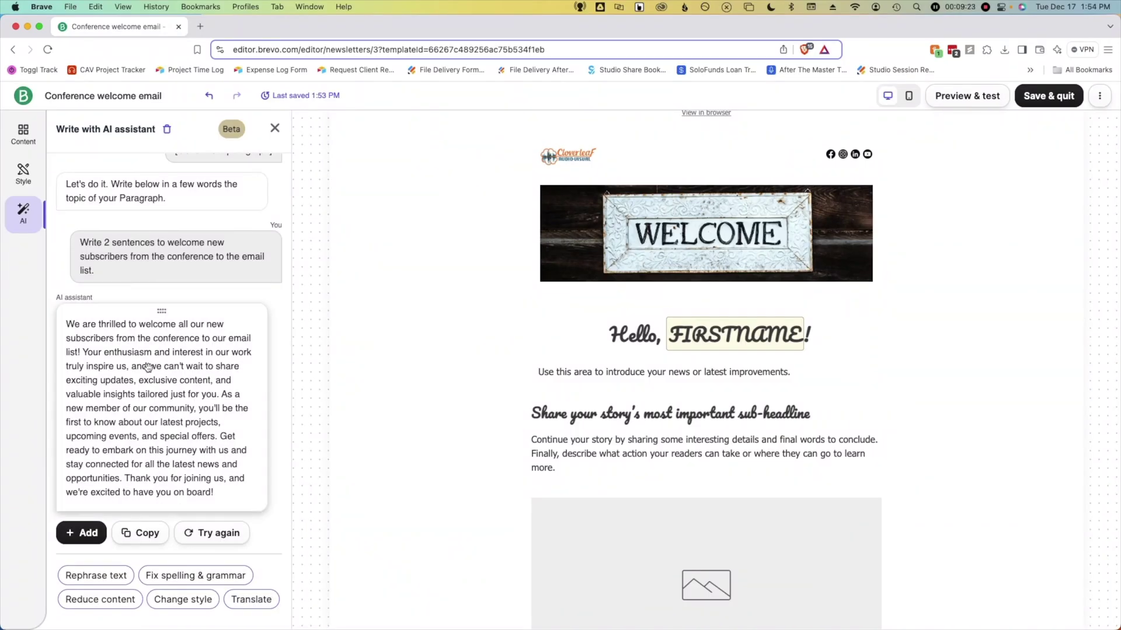
# Shorten the AI paragraph twice and place it under the greeting, above the placeholder text.
pyautogui.click(106, 601)
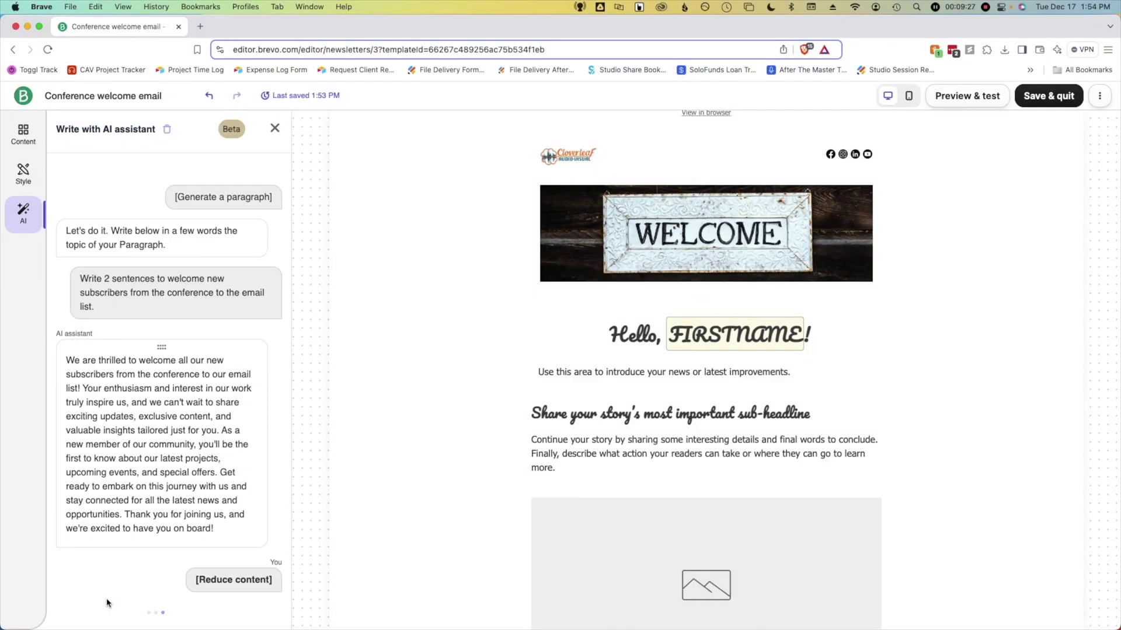
pyautogui.click(107, 600)
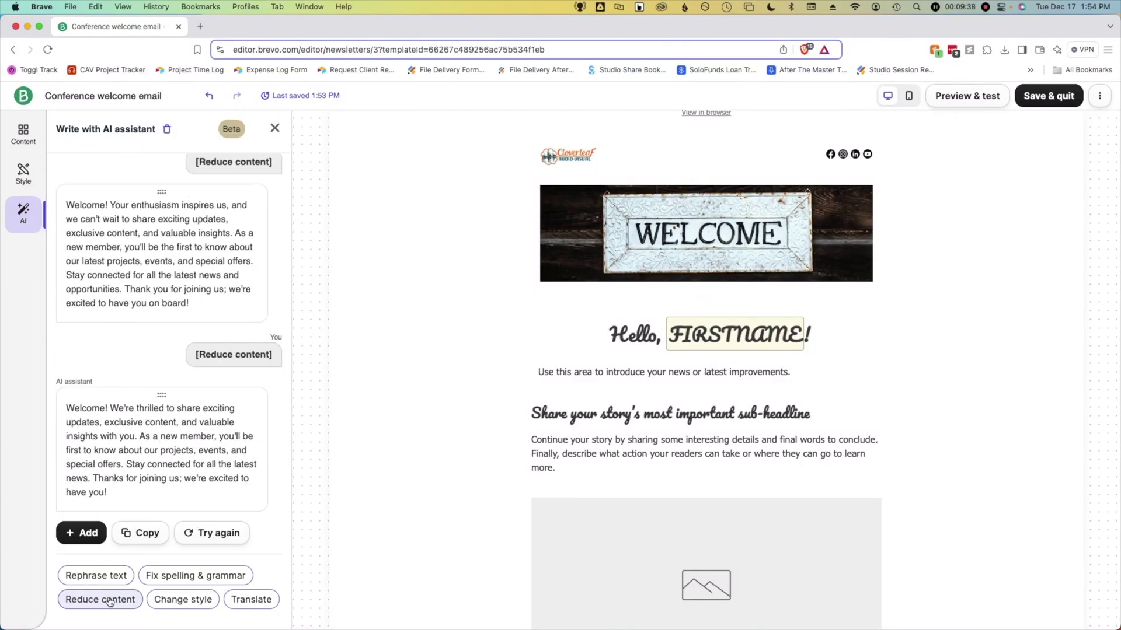
pyautogui.moveTo(161, 395); pyautogui.dragTo(680, 366)
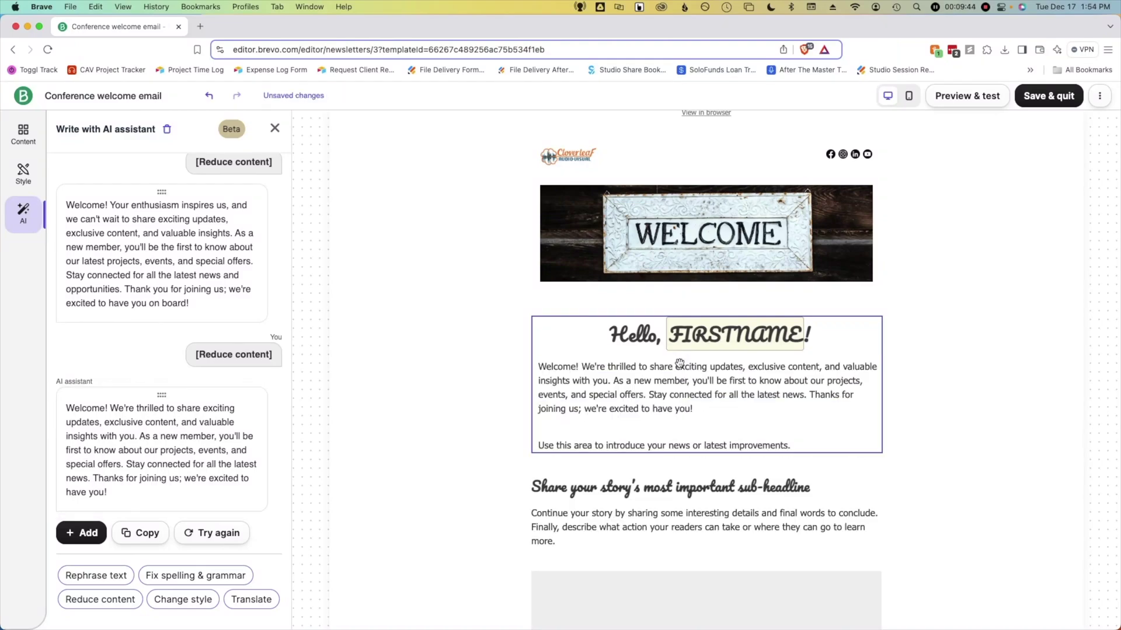
pyautogui.click(738, 451)
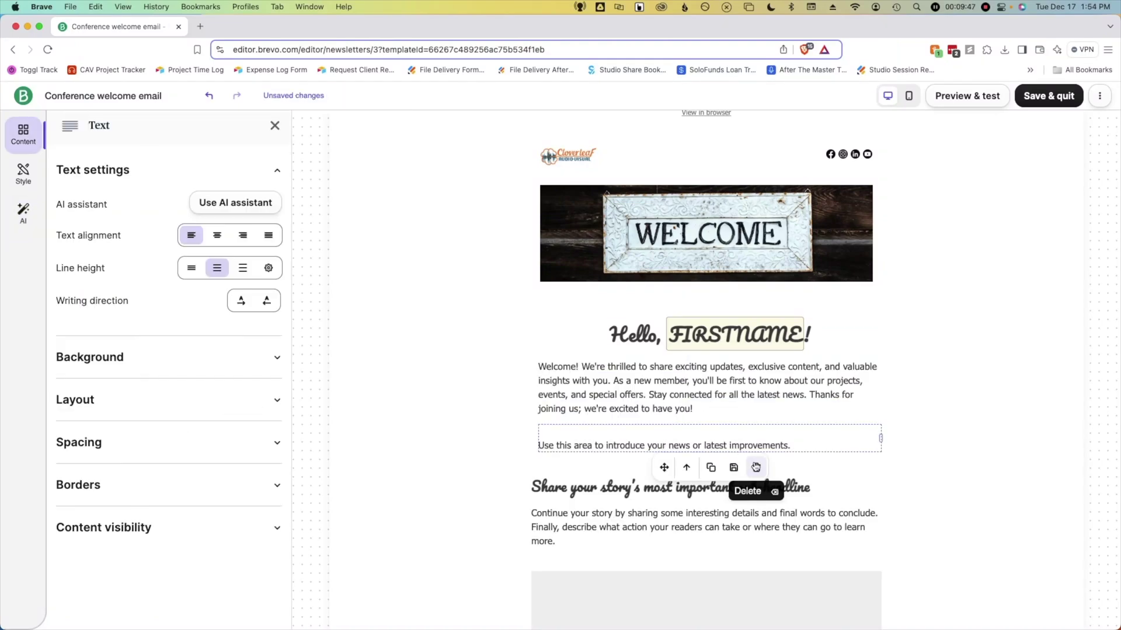
# Delete the 'Use this area…' placeholder block and cut the welcome paragraph's middle sentences.
pyautogui.click(756, 467)
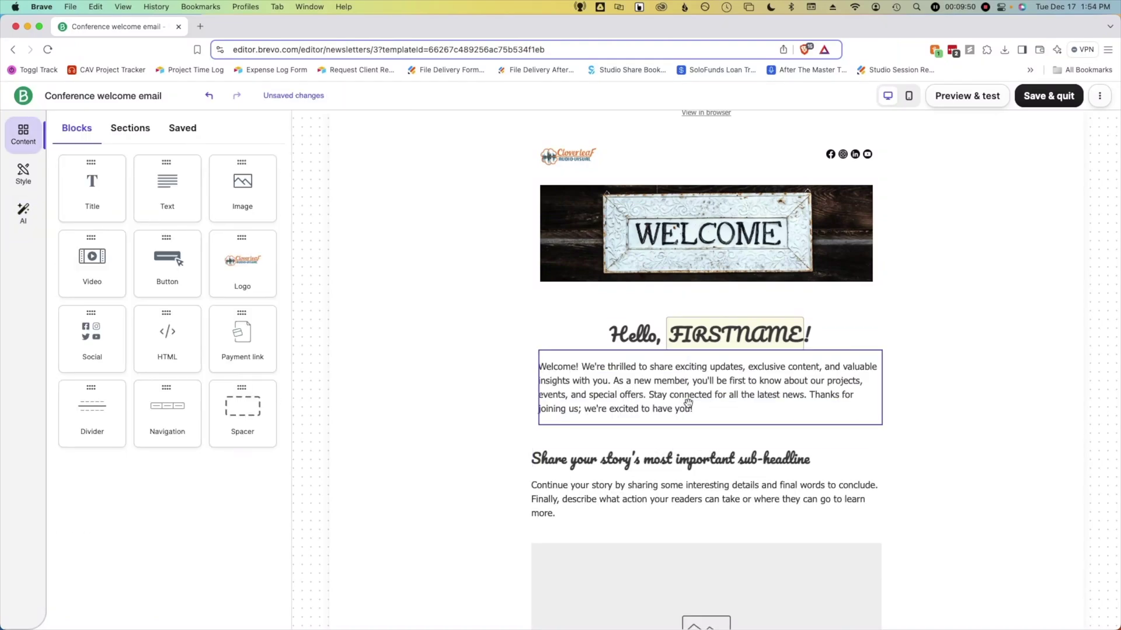
pyautogui.click(583, 366)
pyautogui.moveTo(582, 366); pyautogui.dragTo(807, 395)
pyautogui.press('BackSpace')
# Centre the line 'Welcome! Thanks for joining us; we're excited to have you!'.
pyautogui.click(878, 348)
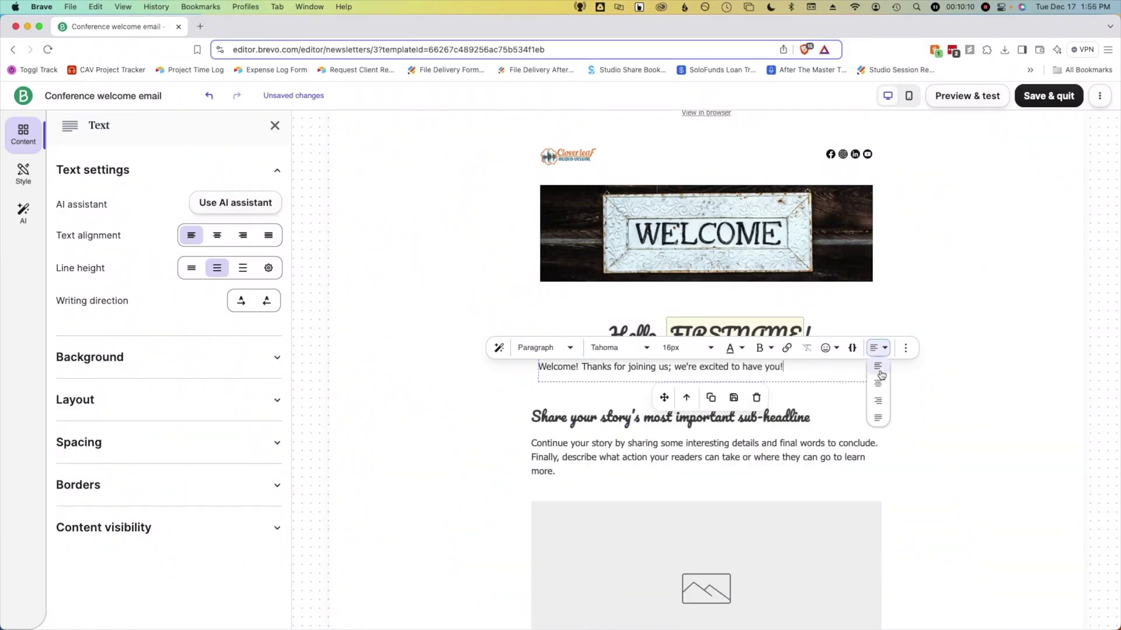
pyautogui.click(879, 385)
pyautogui.scroll(-1, 1021, 514)
pyautogui.click(1021, 514)
pyautogui.scroll(-4, 1010, 510)
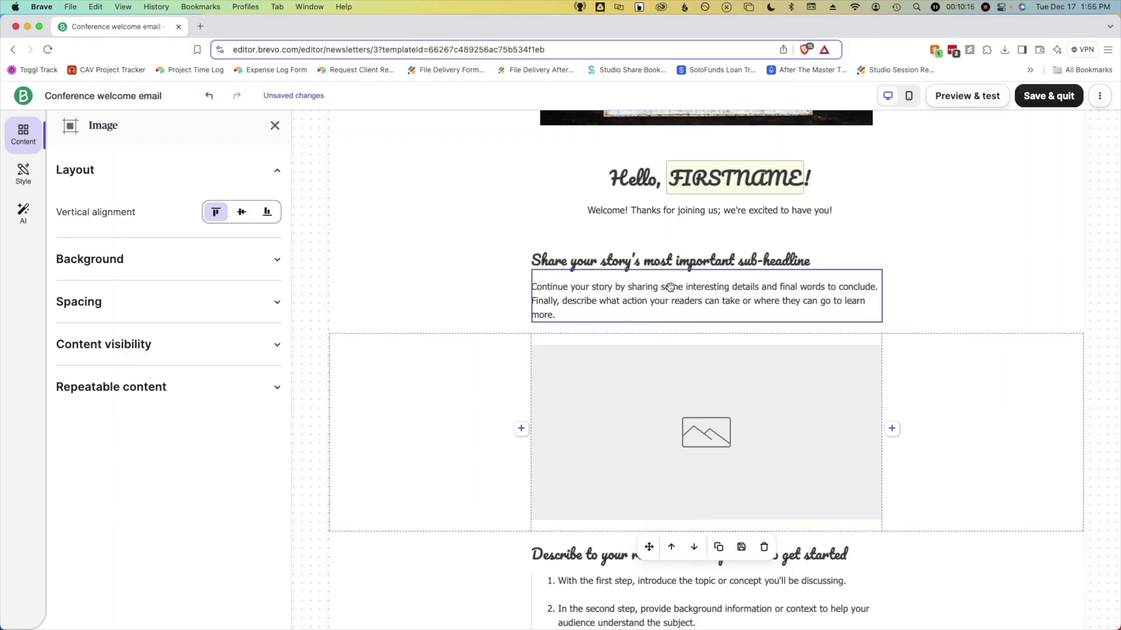
# Delete the sample sub-headline and the paragraph beneath it.
pyautogui.click(669, 261)
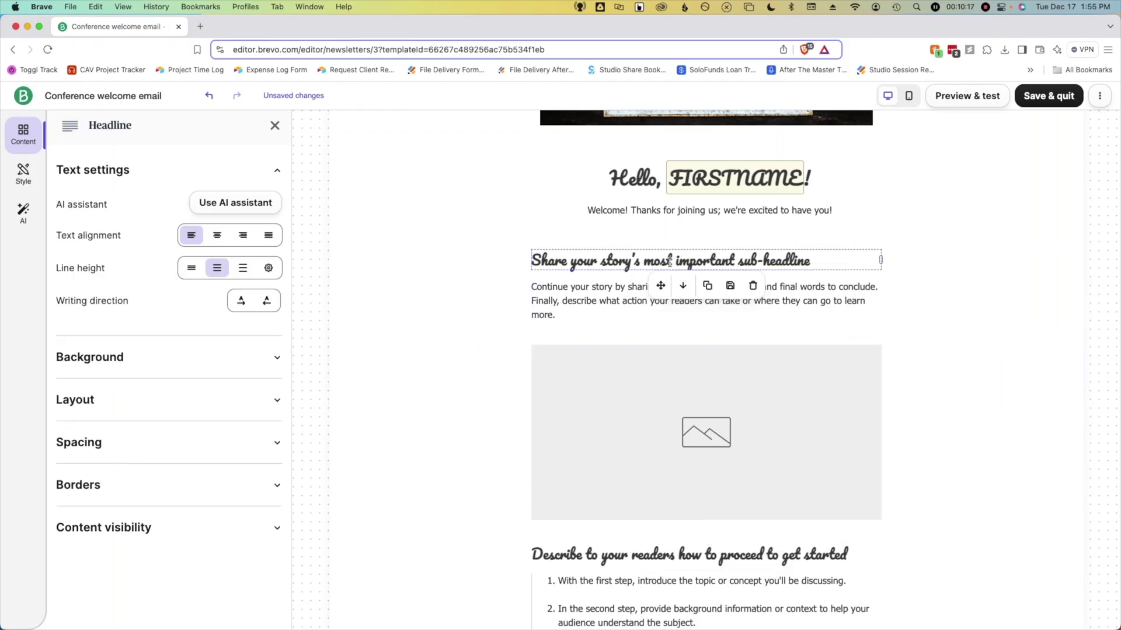
pyautogui.press('Delete')
pyautogui.click(620, 281)
pyautogui.press('Delete')
pyautogui.scroll(-2, 665, 373)
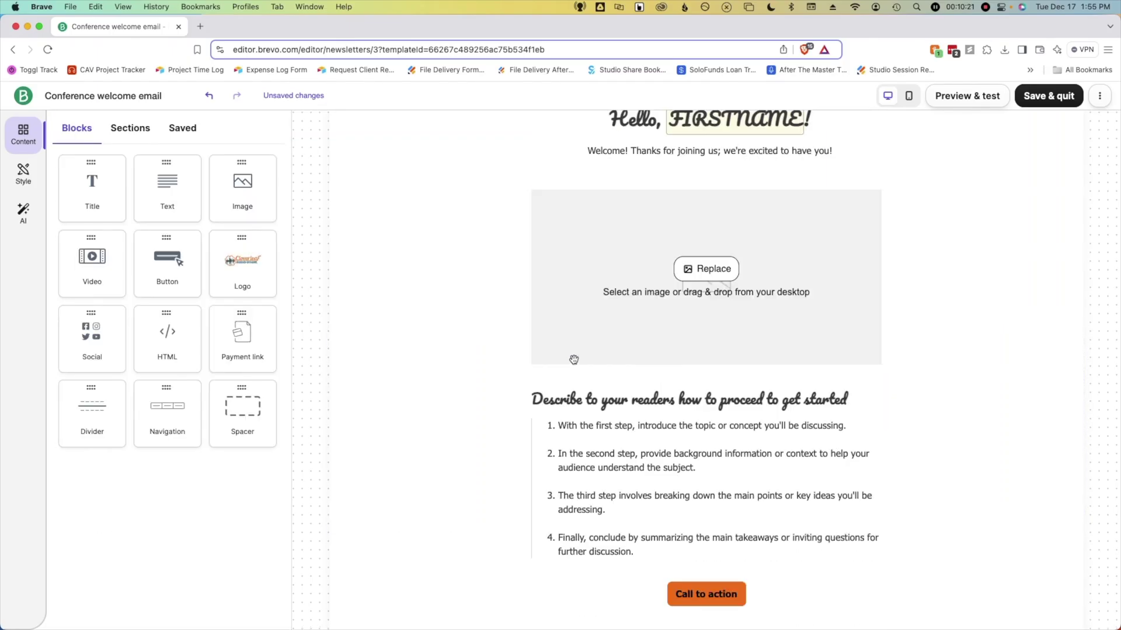
# Fill the empty image slot with a 'business conference' stock photo of a presentation.
pyautogui.click(715, 270)
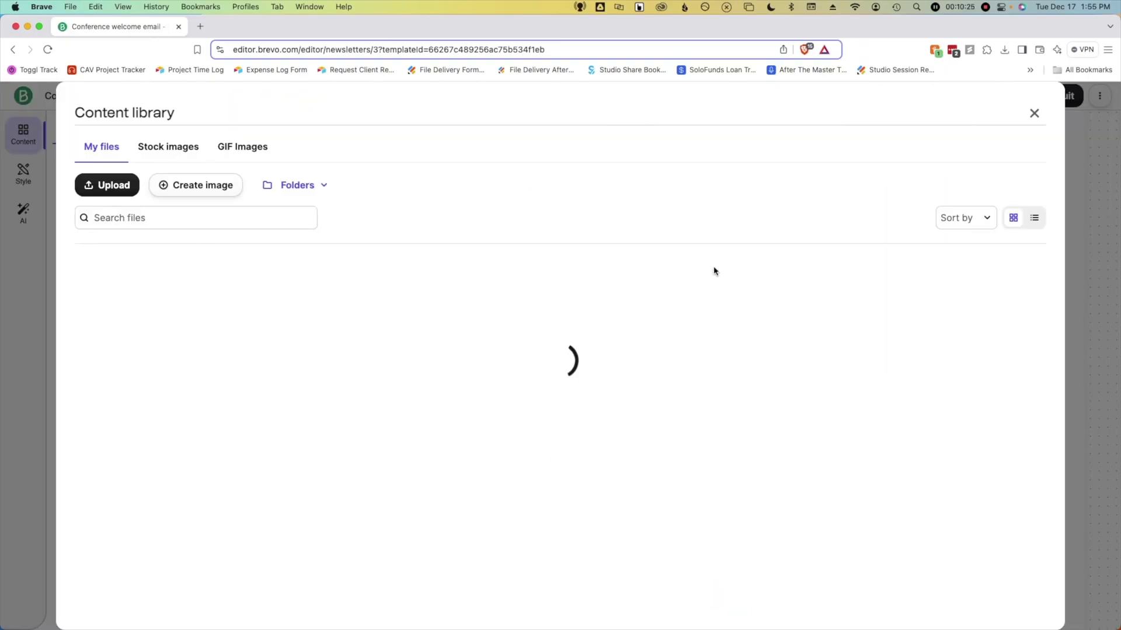
pyautogui.click(169, 153)
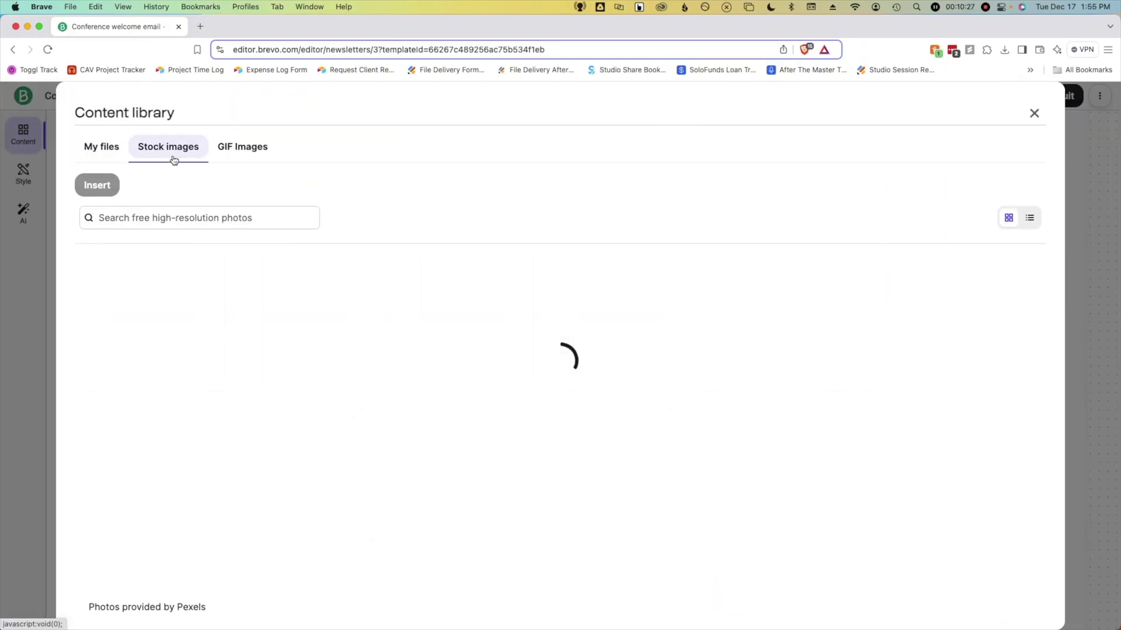
pyautogui.click(169, 219)
pyautogui.write('business conference')
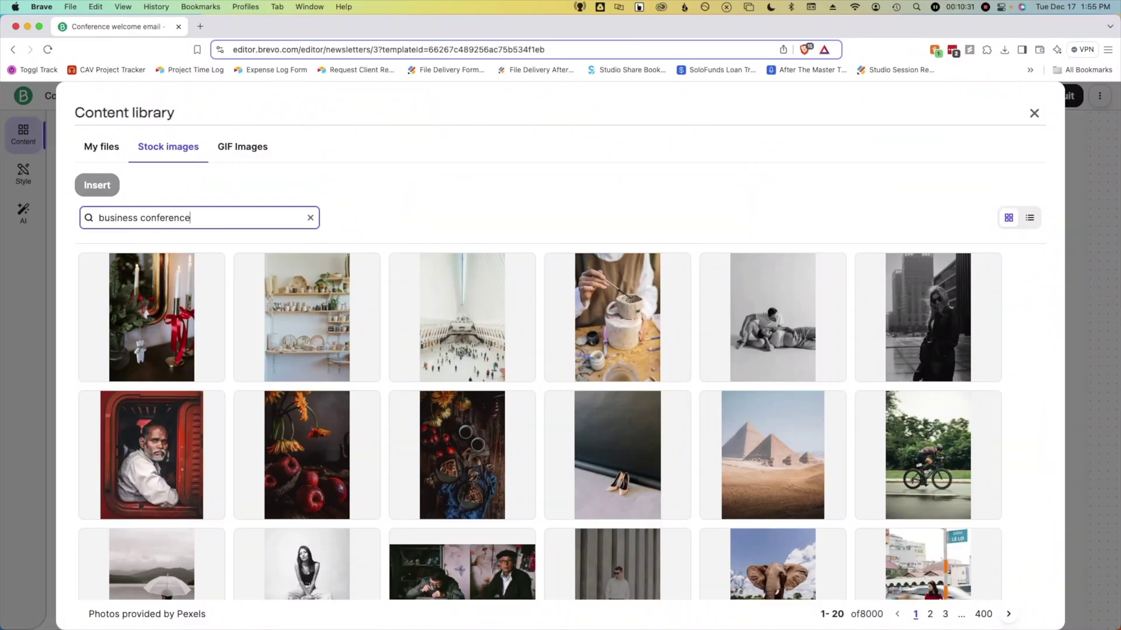
pyautogui.press('Return')
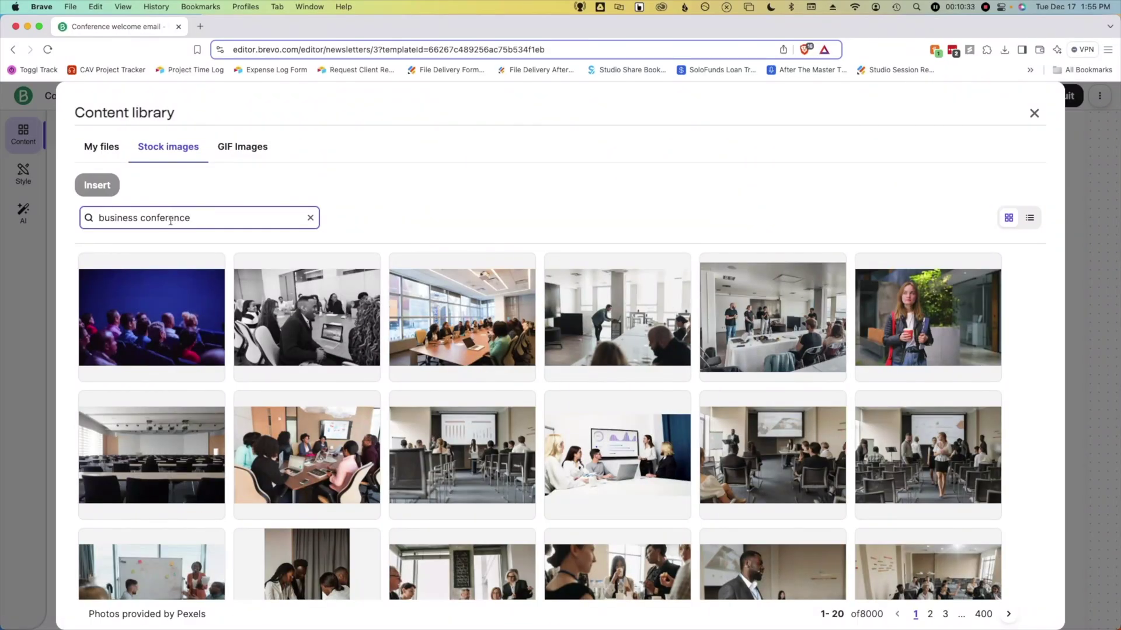
pyautogui.scroll(-3, 467, 412)
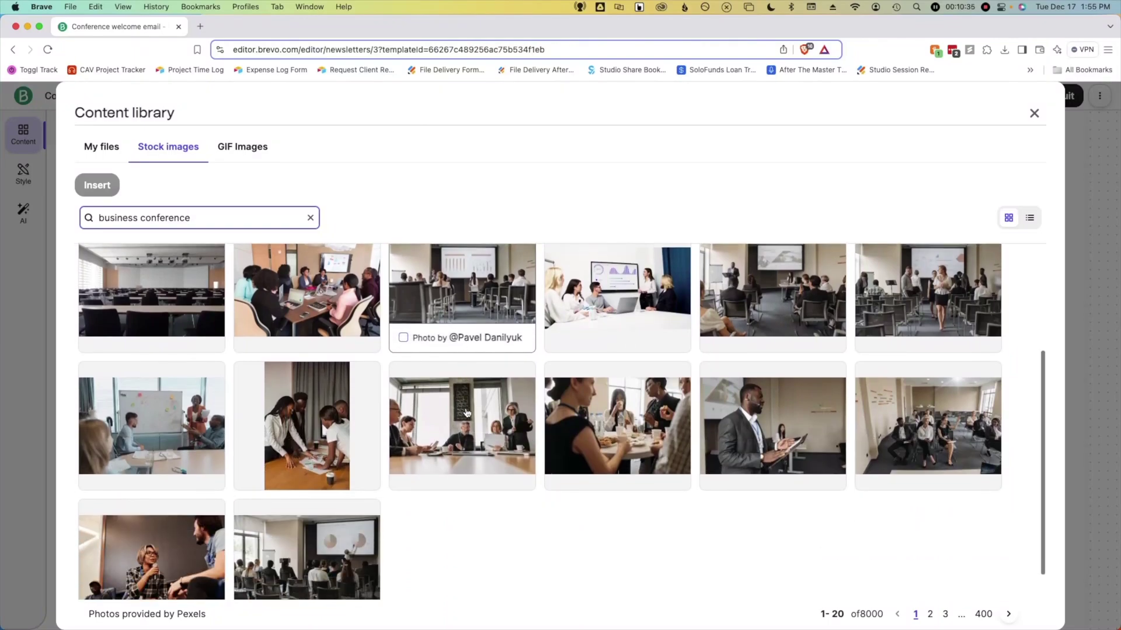
pyautogui.scroll(-1, 467, 413)
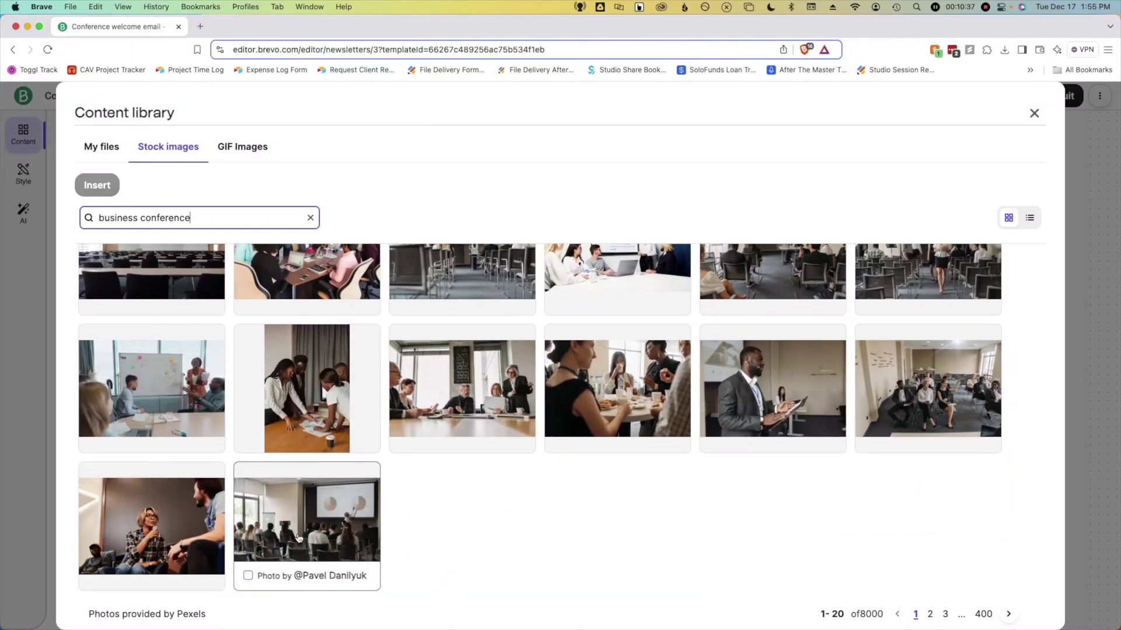
pyautogui.click(298, 538)
pyautogui.click(95, 190)
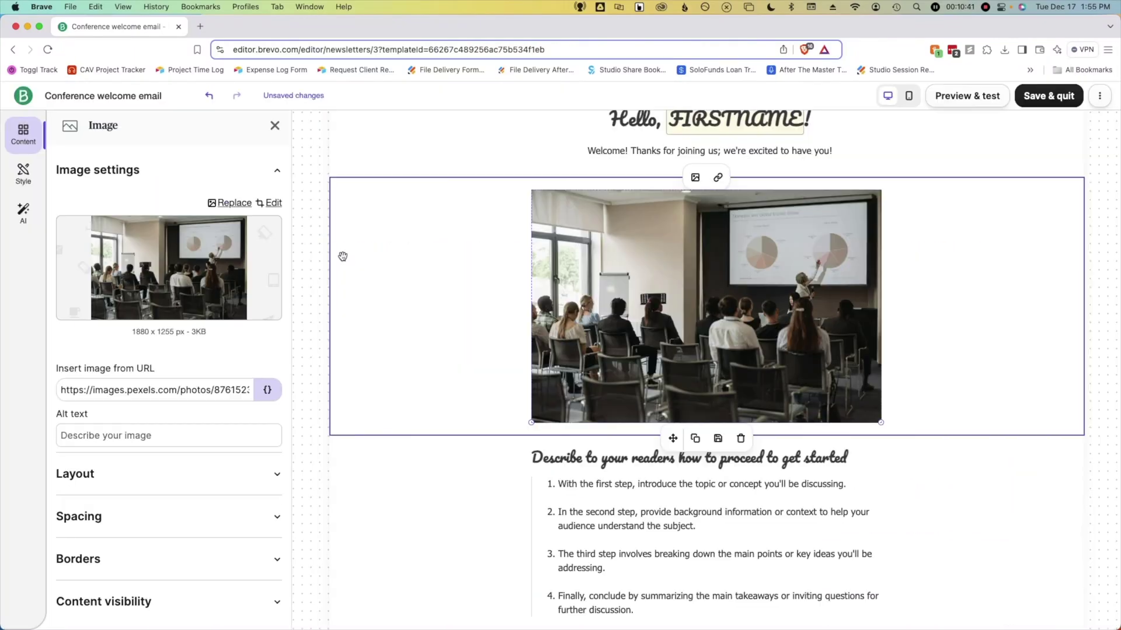
pyautogui.scroll(-3, 343, 257)
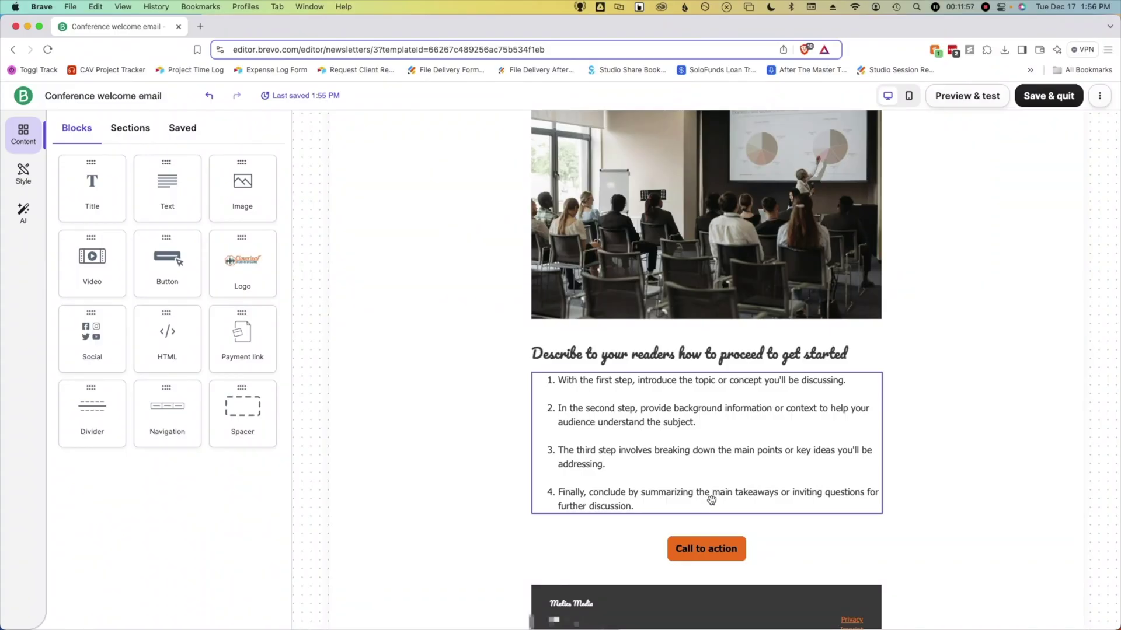
# Retitle the heading 'What can I expect from this newsletter?' and select the numbered list text.
pyautogui.tripleClick(664, 362)
pyautogui.write('What can I expect from this newsletter?')
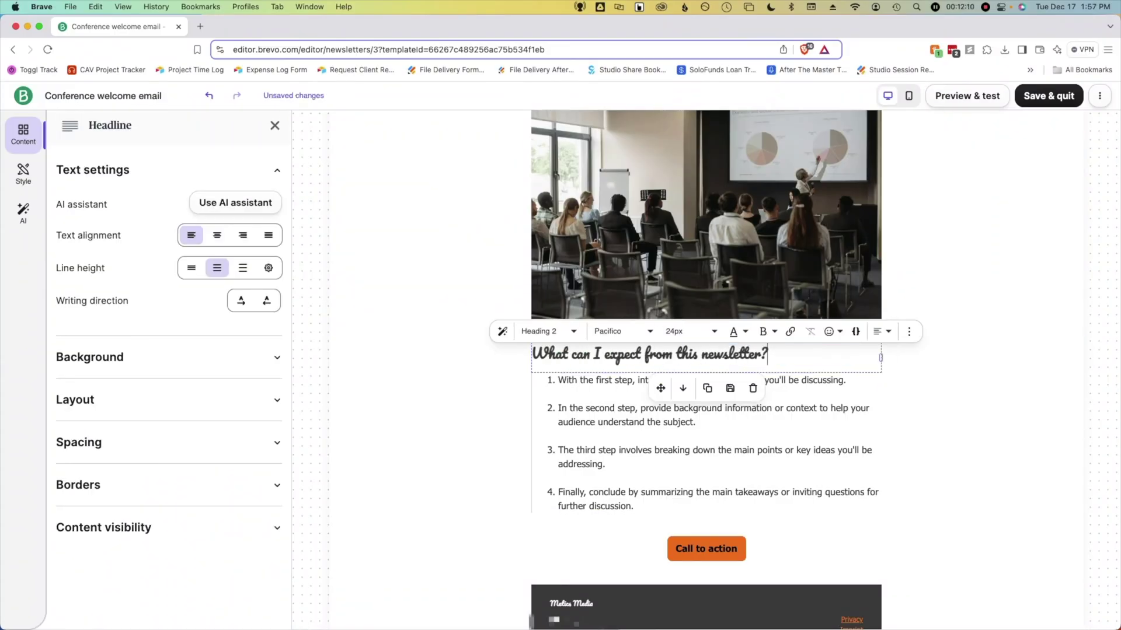
pyautogui.scroll(-1, 700, 408)
pyautogui.click(636, 457)
pyautogui.moveTo(636, 458); pyautogui.dragTo(556, 334)
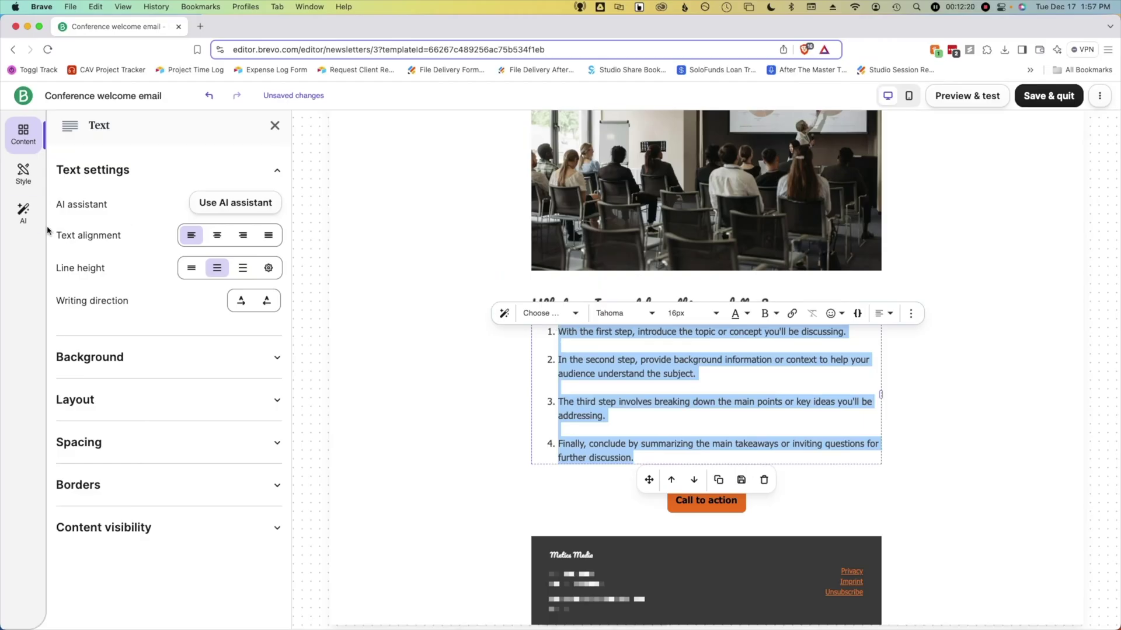
# Generate an AI paragraph on newsletter benefits for conference subscribers, shortened and in a Friendly tone.
pyautogui.click(23, 213)
pyautogui.click(143, 575)
pyautogui.write("Generate 3 bullets explaining to the new email subscribers from the conference what they can expect from our newsletter that they've signed up")
pyautogui.click(240, 594)
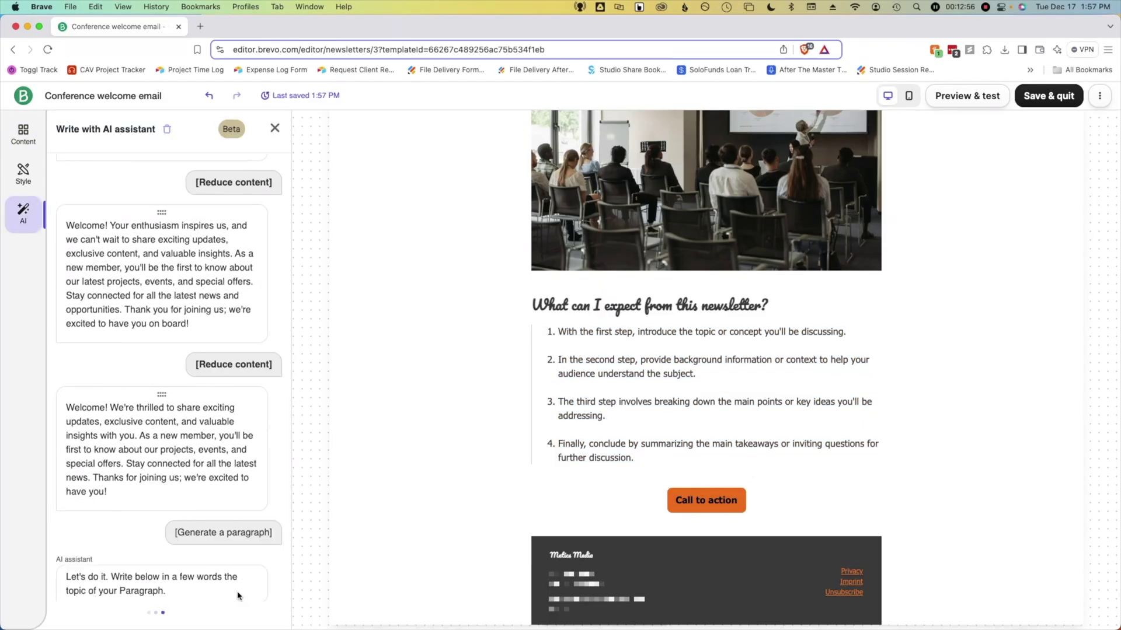
pyautogui.click(100, 600)
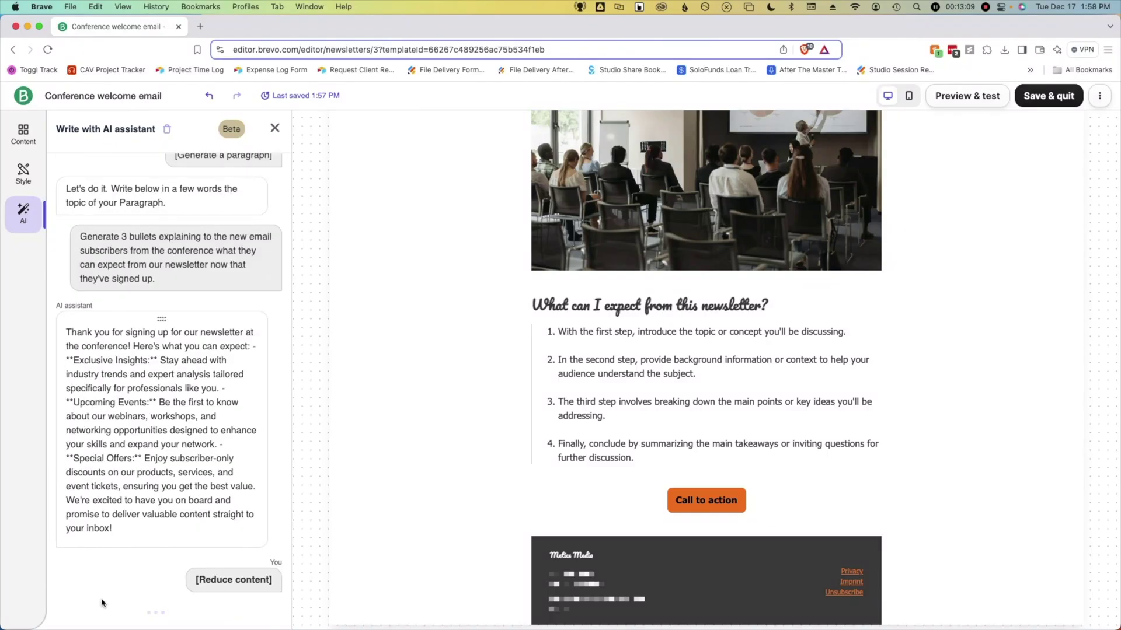
pyautogui.click(178, 601)
pyautogui.click(173, 601)
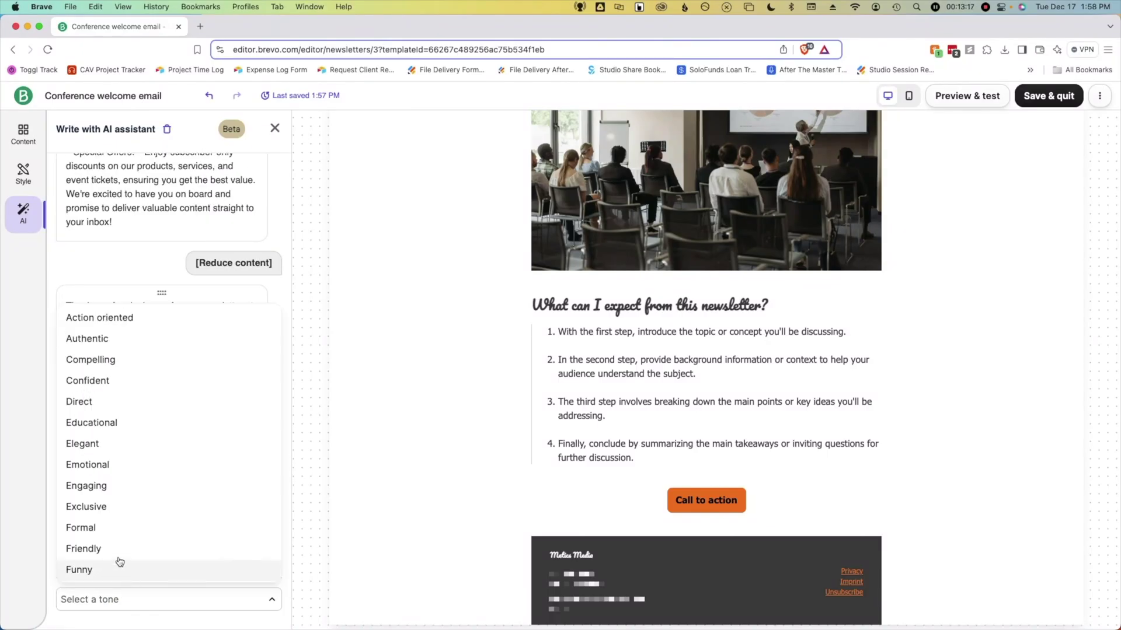
pyautogui.click(117, 549)
# Place the friendly benefits text below the heading and select the old numbered list block.
pyautogui.moveTo(162, 325); pyautogui.dragTo(646, 332)
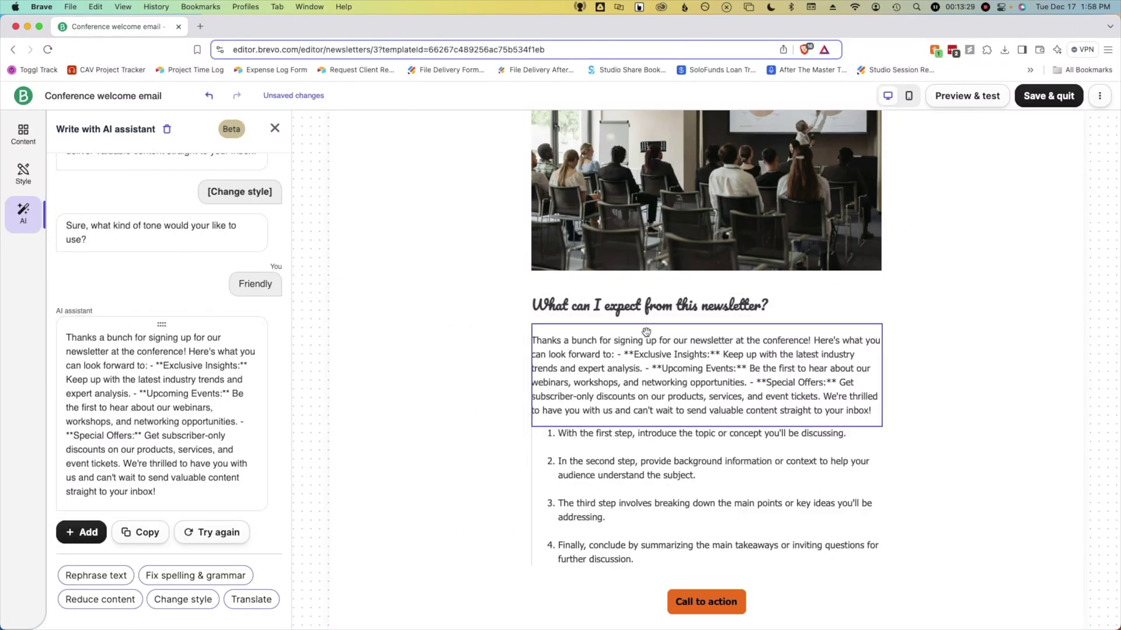
pyautogui.scroll(-2, 700, 409)
pyautogui.click(765, 504)
# Split the benefits into separate lines and bold Exclusive Insights, Upcoming Events and Special Offers.
pyautogui.click(608, 365)
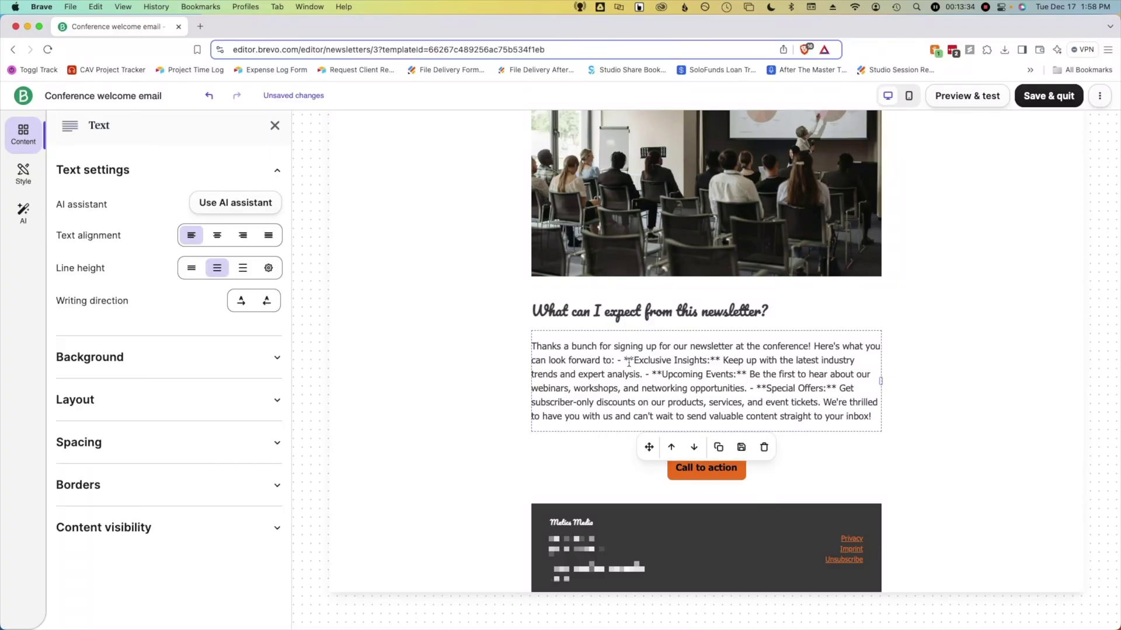
pyautogui.press('Return')
pyautogui.press('BackSpace')
pyautogui.press('BackSpace')
pyautogui.press('BackSpace')
pyautogui.moveTo(531, 388); pyautogui.dragTo(607, 388)
pyautogui.hotkey('ctrl', 'b')
pyautogui.moveTo(531, 402); pyautogui.dragTo(605, 402)
pyautogui.hotkey('ctrl', 'b')
pyautogui.moveTo(531, 430); pyautogui.dragTo(591, 430)
pyautogui.hotkey('ctrl', 'b')
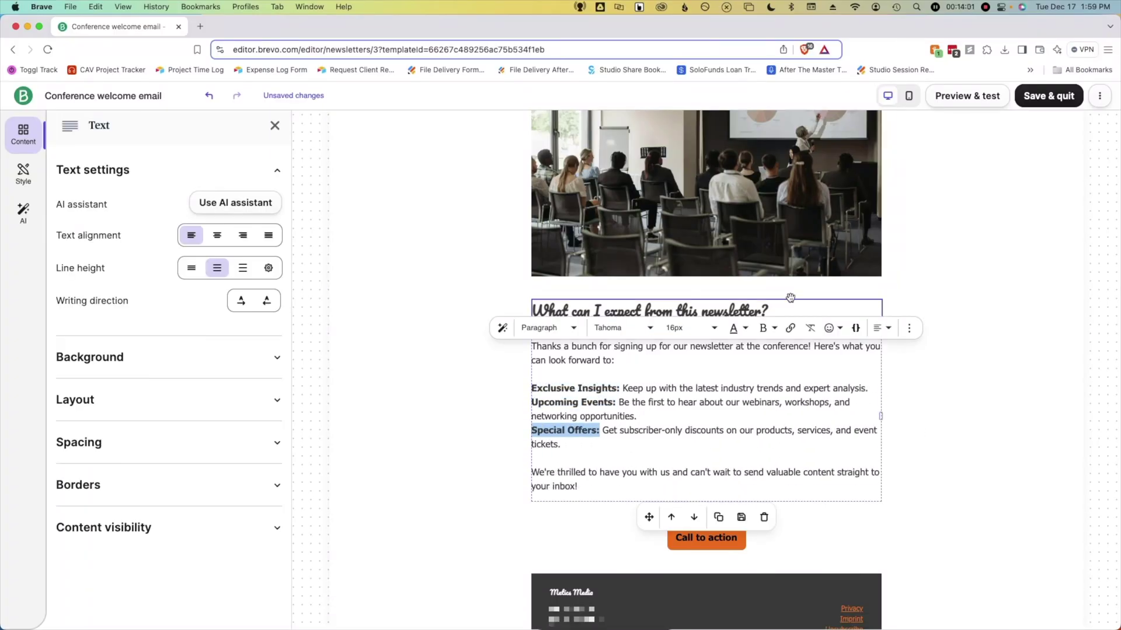
# Centre-align the heading and select the section holding the benefits text.
pyautogui.moveTo(533, 311); pyautogui.dragTo(767, 310)
pyautogui.click(881, 289)
pyautogui.click(881, 325)
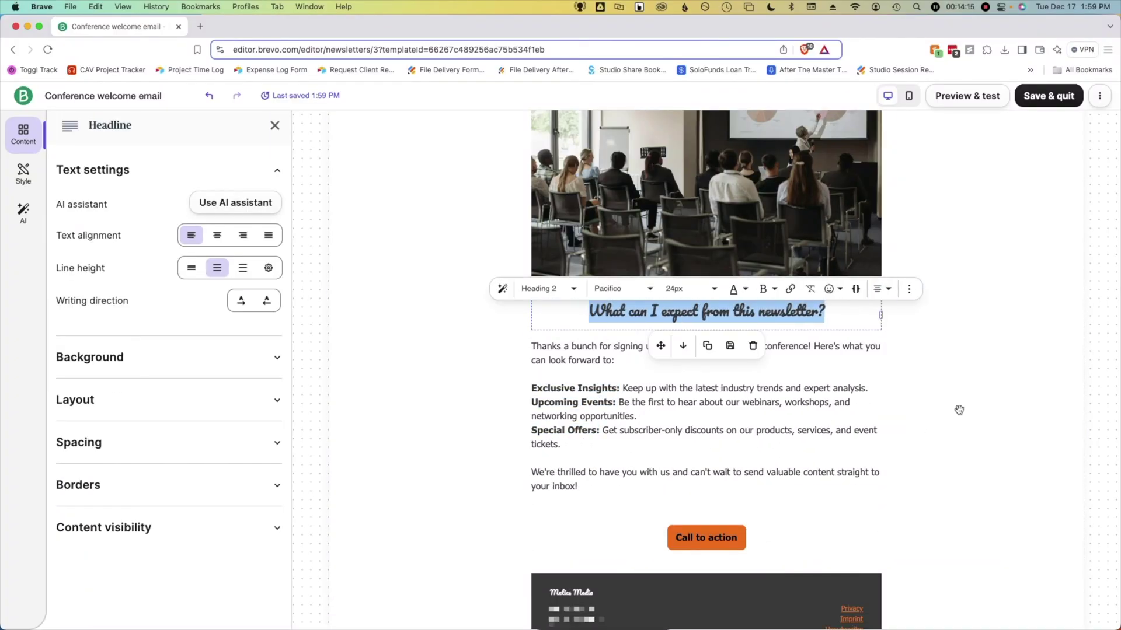
pyautogui.scroll(-2, 706, 467)
pyautogui.click(710, 470)
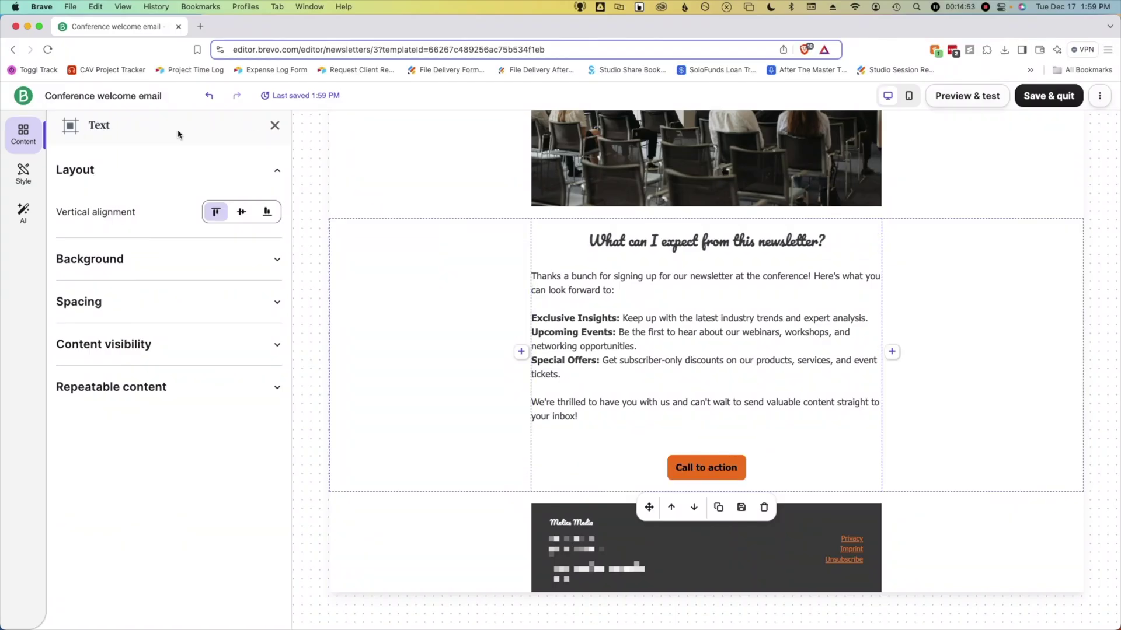
# Add the text-only PROMO15 section below the call-to-action button.
pyautogui.click(22, 134)
pyautogui.click(131, 128)
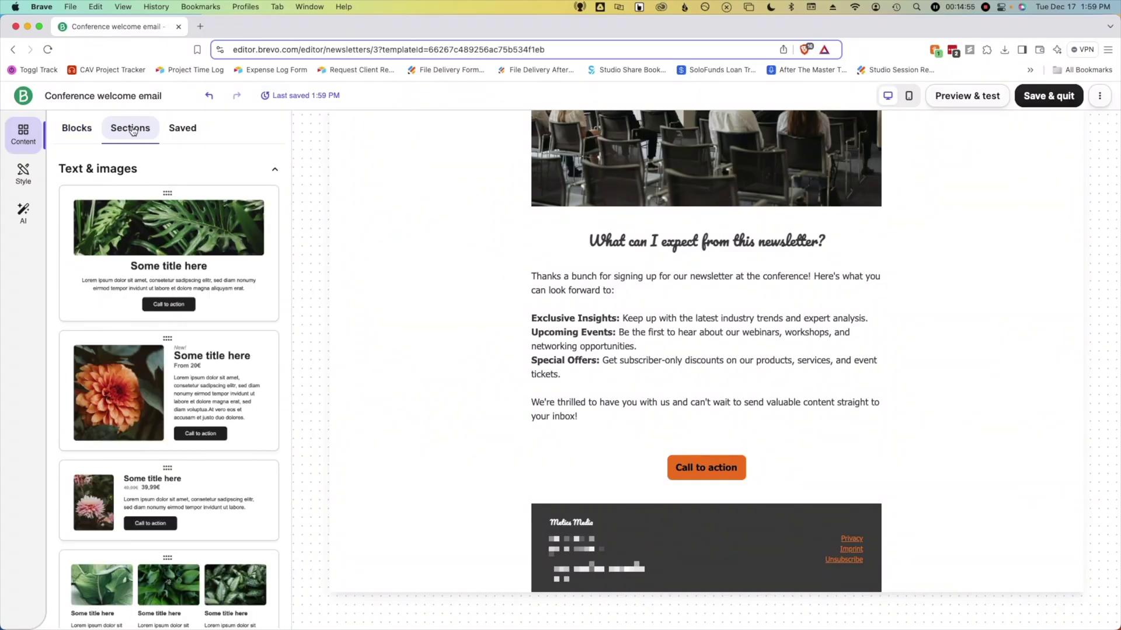
pyautogui.click(156, 175)
pyautogui.click(138, 217)
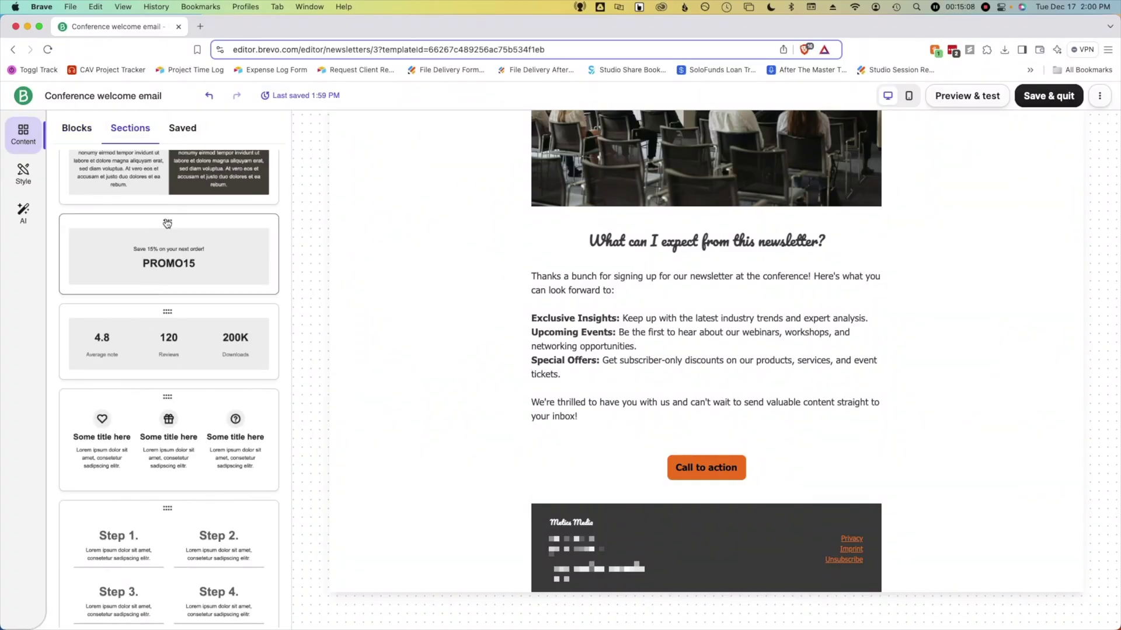
pyautogui.moveTo(167, 222); pyautogui.dragTo(690, 489)
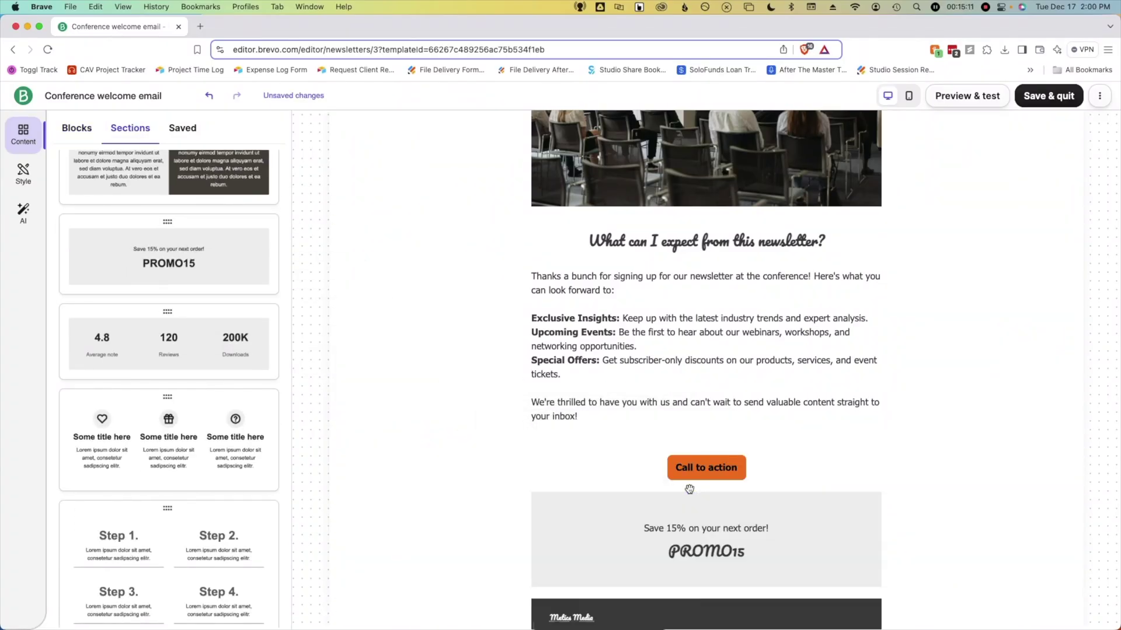
# Edit the promo line to read 'Save 10% on your first month!'.
pyautogui.scroll(-3, 544, 473)
pyautogui.click(676, 434)
pyautogui.press('BackSpace')
pyautogui.write('0')
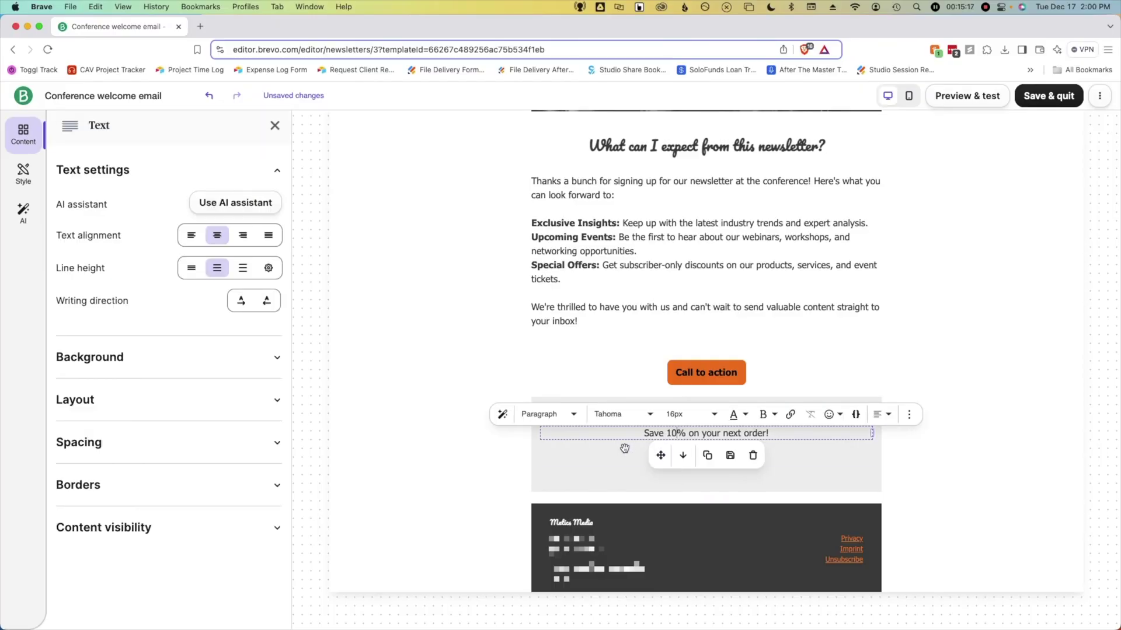
pyautogui.doubleClick(726, 433)
pyautogui.write('first')
pyautogui.press('Escape')
pyautogui.click(749, 434)
pyautogui.doubleClick(749, 434)
pyautogui.write('month')
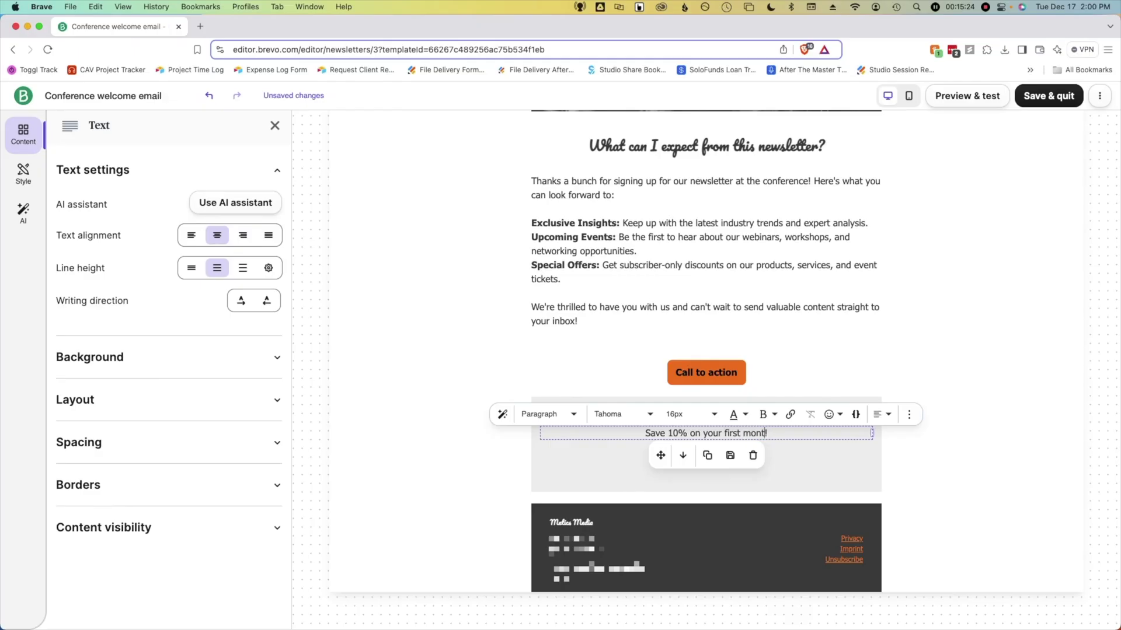
pyautogui.press('Escape')
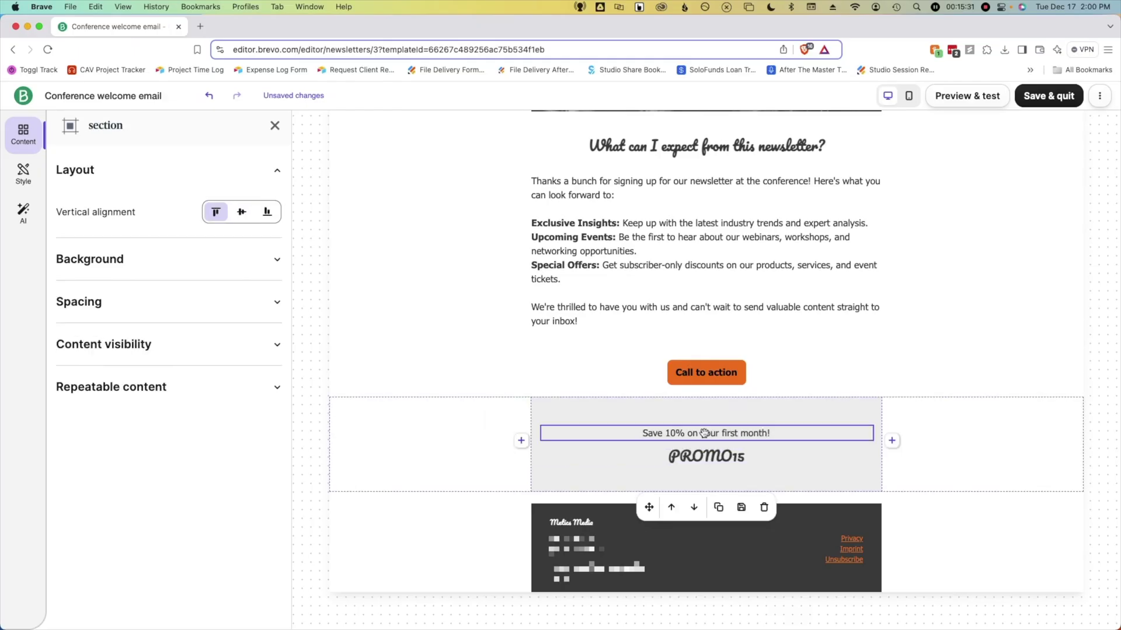
# Delete the PROMO15 heading and move the call-to-action button into the grey promo section.
pyautogui.click(766, 459)
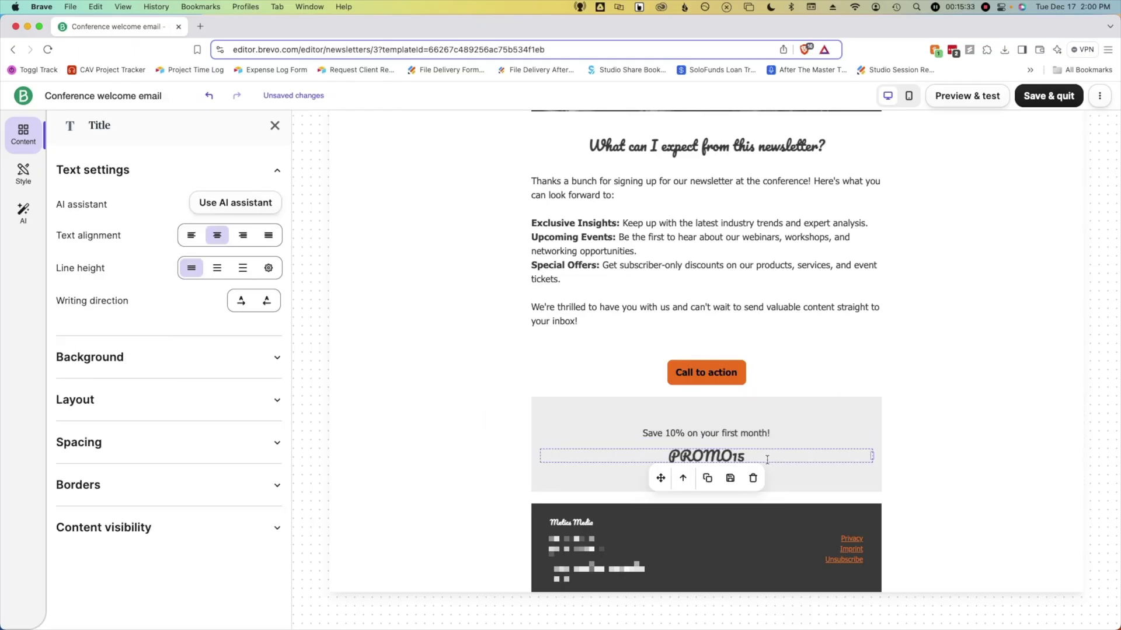
pyautogui.press('Delete')
pyautogui.moveTo(712, 385); pyautogui.dragTo(707, 453)
# Change the button's Margin Top spacing from 40 to 10 px.
pyautogui.click(124, 478)
pyautogui.scroll(-5, 134, 466)
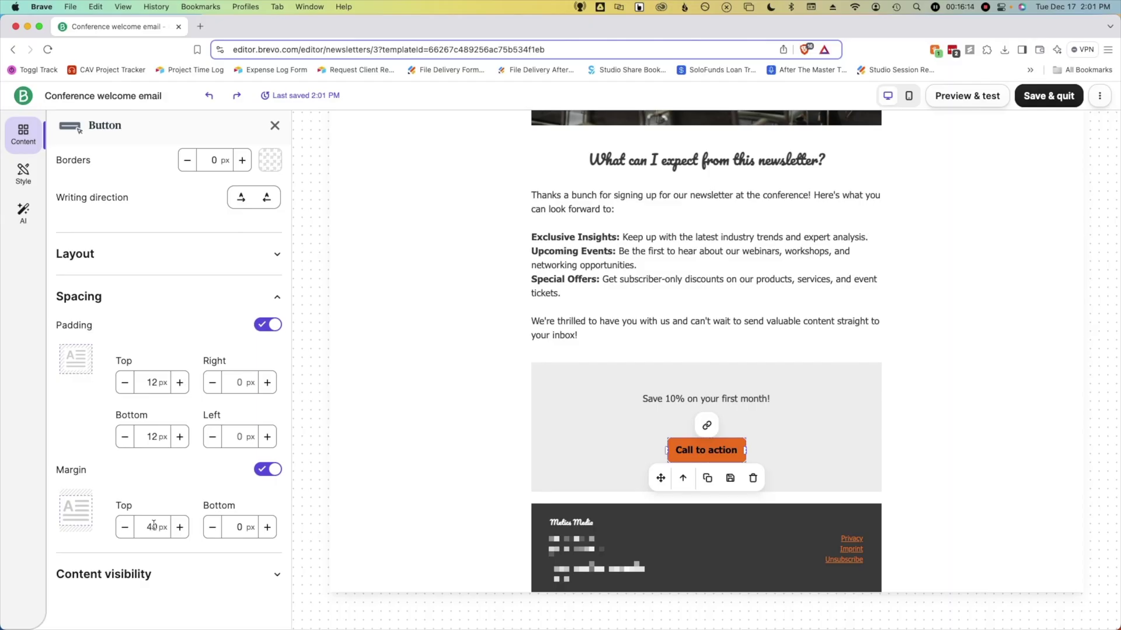
pyautogui.doubleClick(153, 525)
pyautogui.write('10')
pyautogui.click(211, 492)
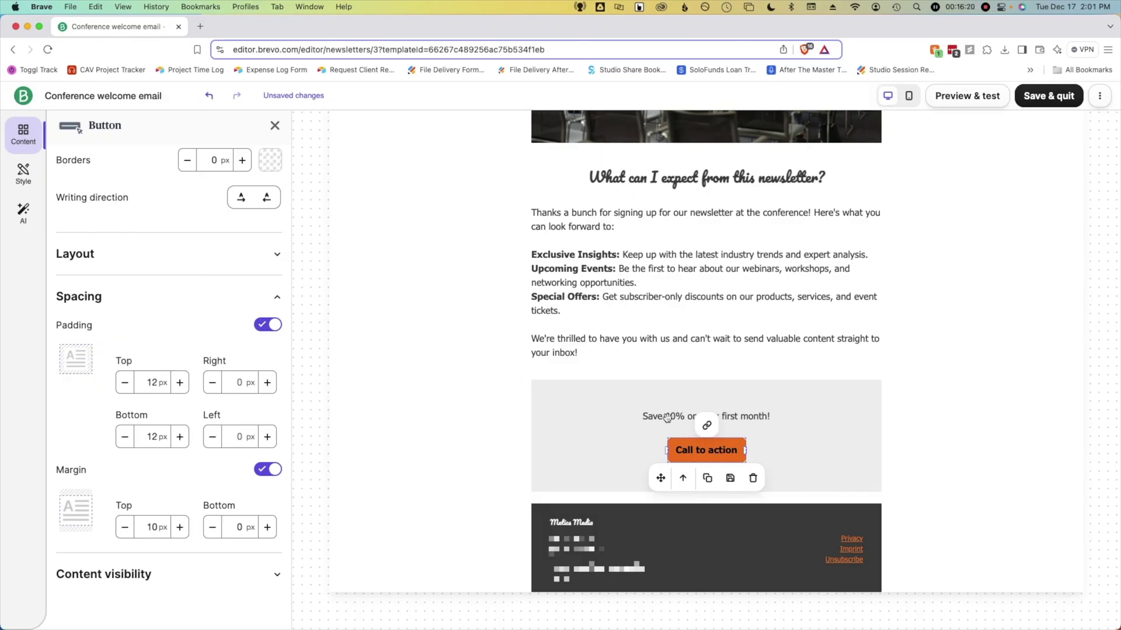
pyautogui.tripleClick(692, 448)
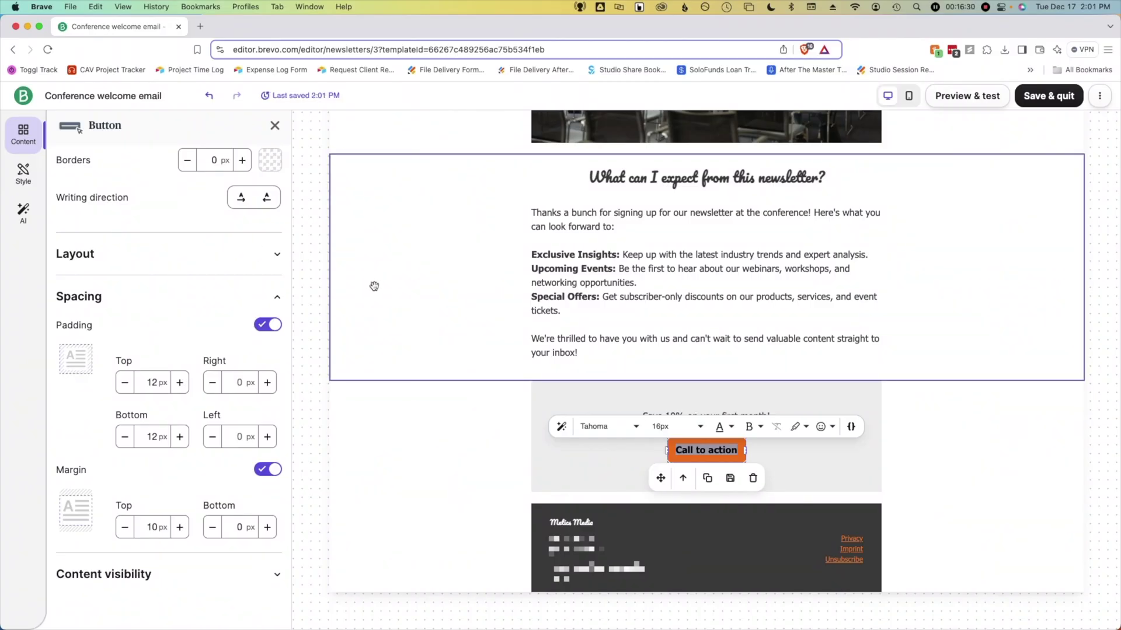
# Set the global Buttons text colour to hex ffffff in the Style settings.
pyautogui.click(24, 175)
pyautogui.click(117, 386)
pyautogui.scroll(-3, 148, 417)
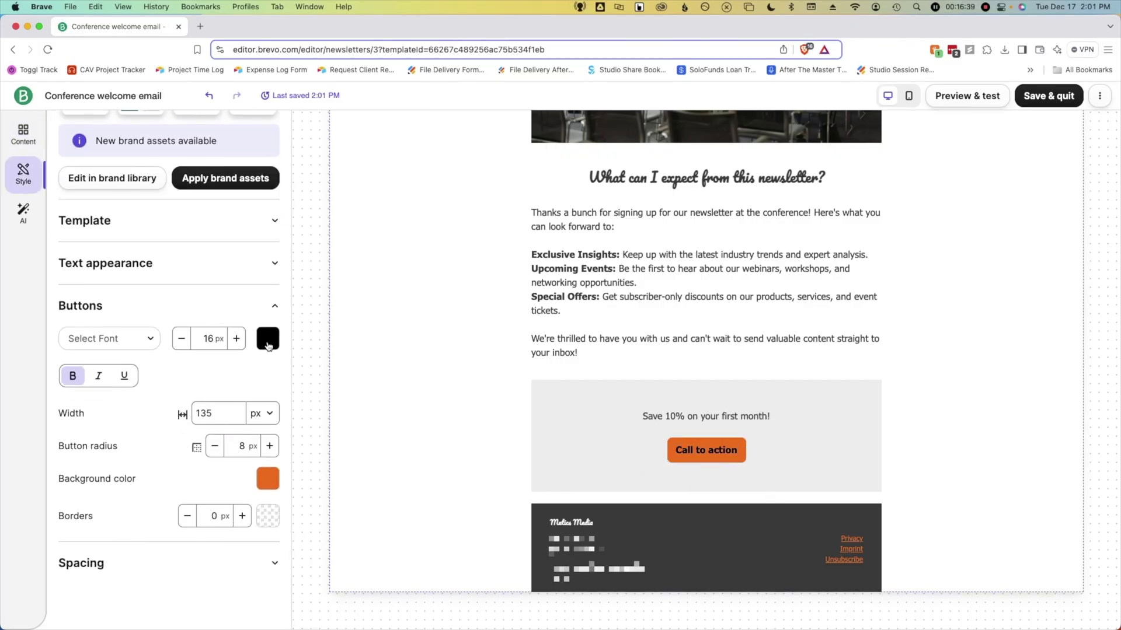
pyautogui.click(270, 341)
pyautogui.doubleClick(193, 502)
pyautogui.write('fff')
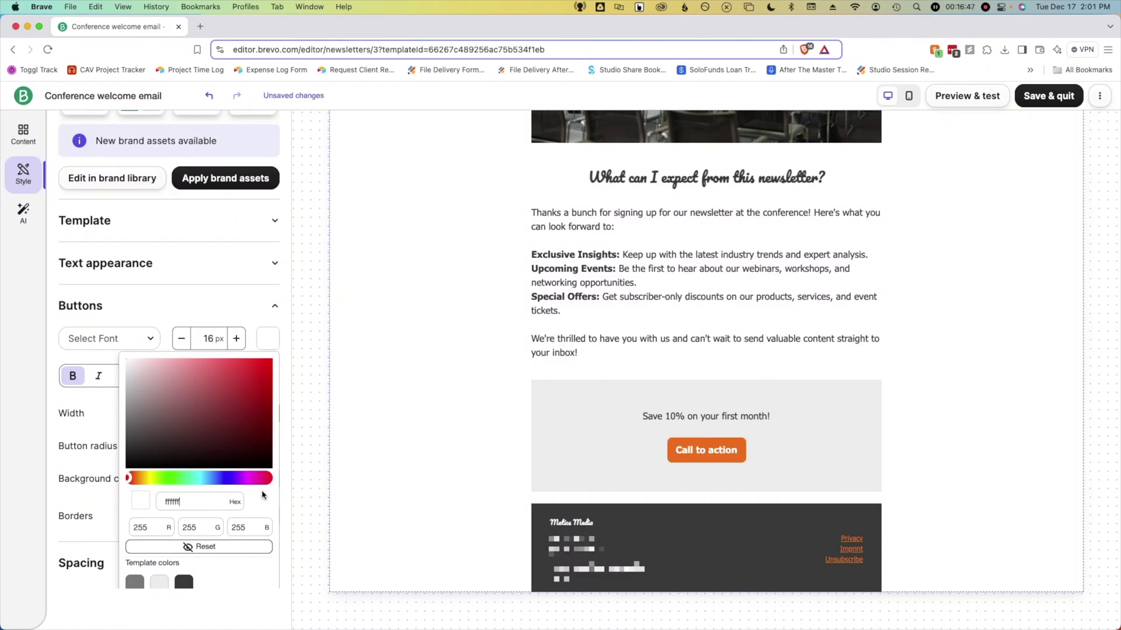
pyautogui.write('fff')
pyautogui.click(97, 489)
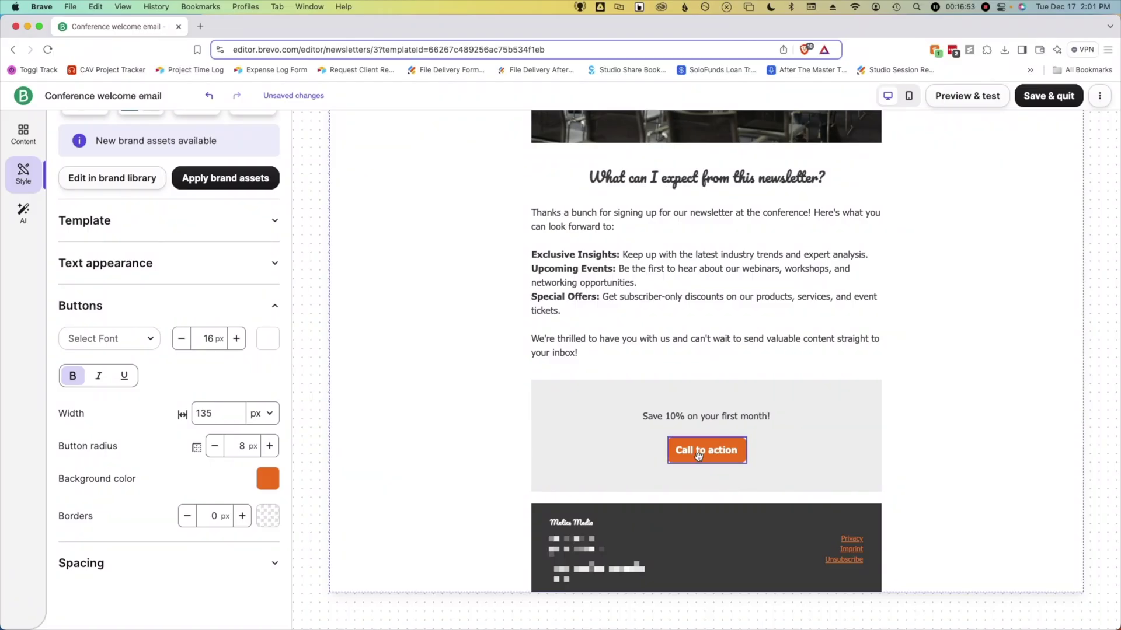
pyautogui.scroll(2, 245, 383)
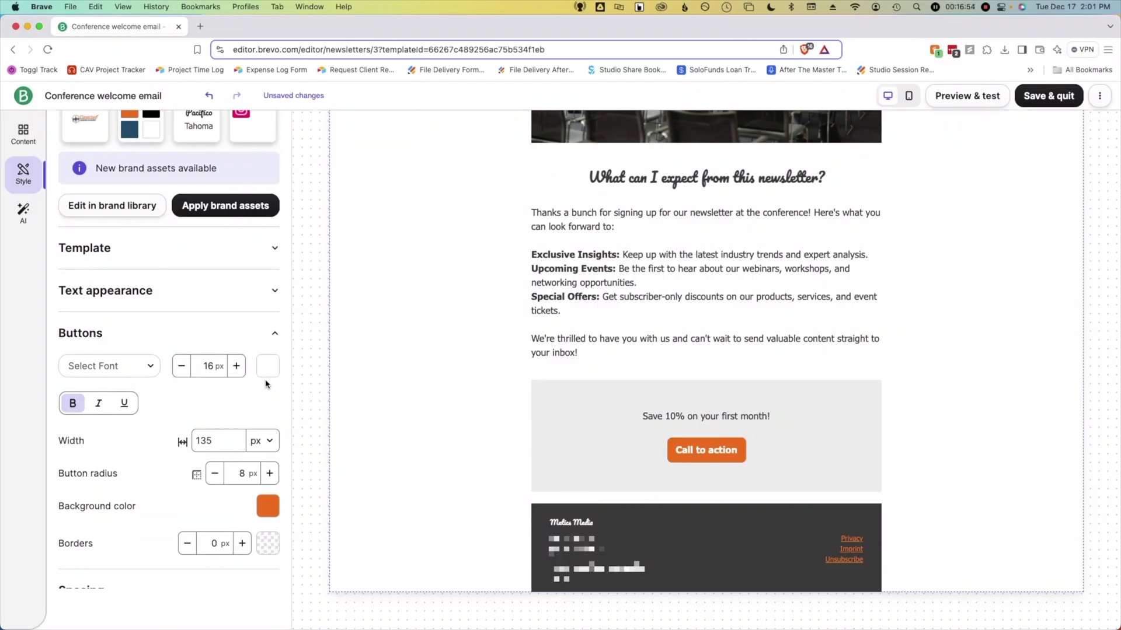
pyautogui.click(708, 452)
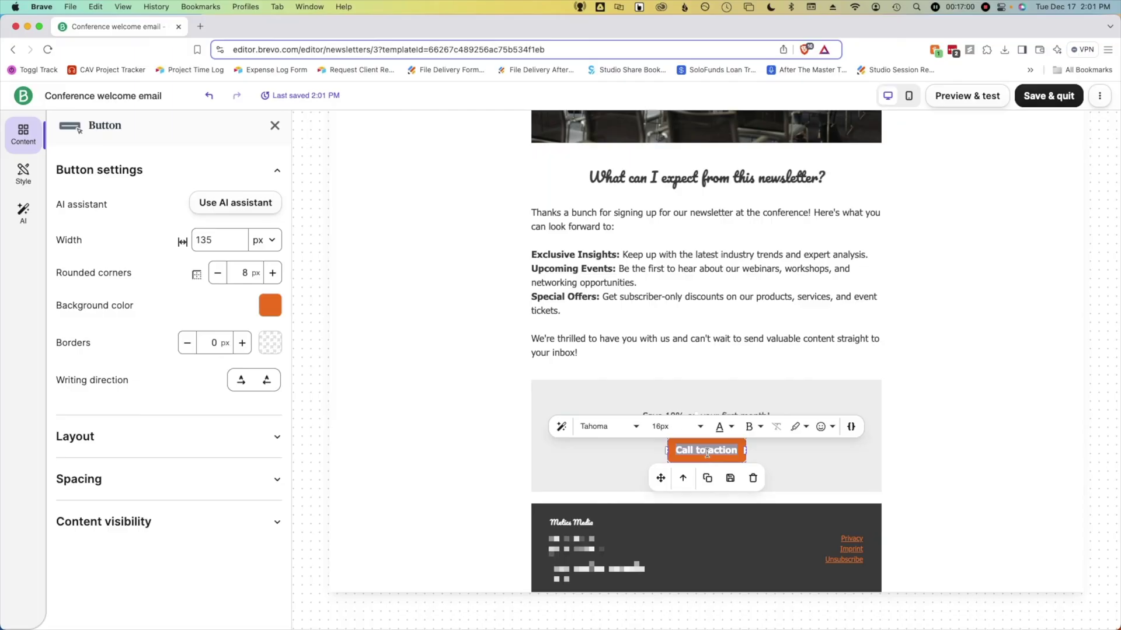
# Label the button 'CLAIM YOUR DISCOUNT NOW', widen it, and set the 'Save 10%' line to 18 px bold.
pyautogui.write('CLAIM YOUR DISCOUNT N')
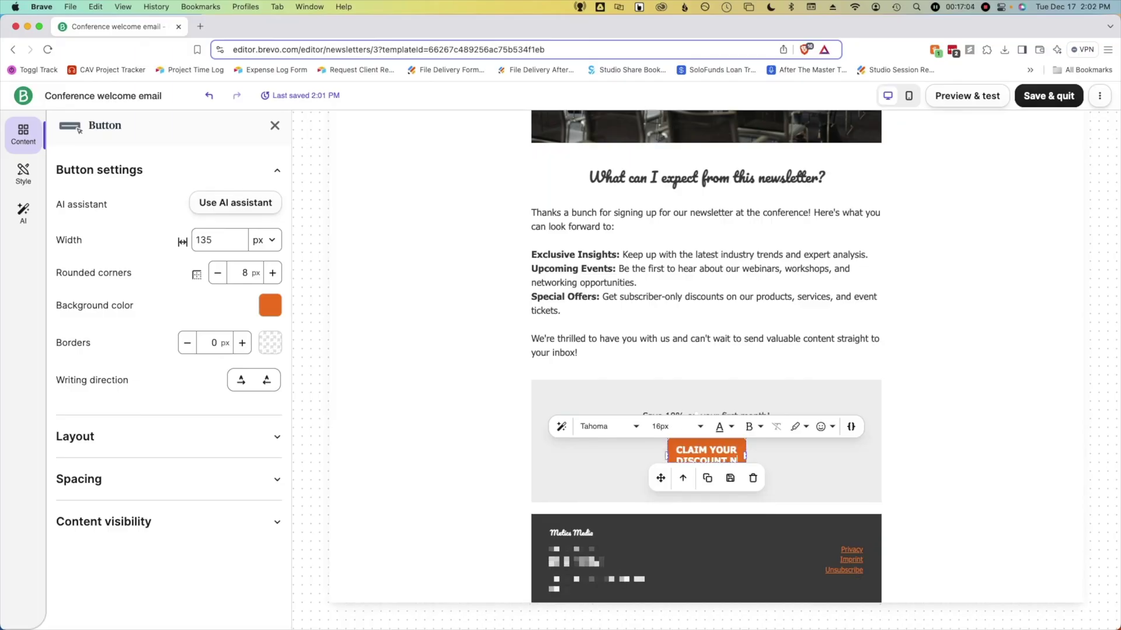
pyautogui.write('OW')
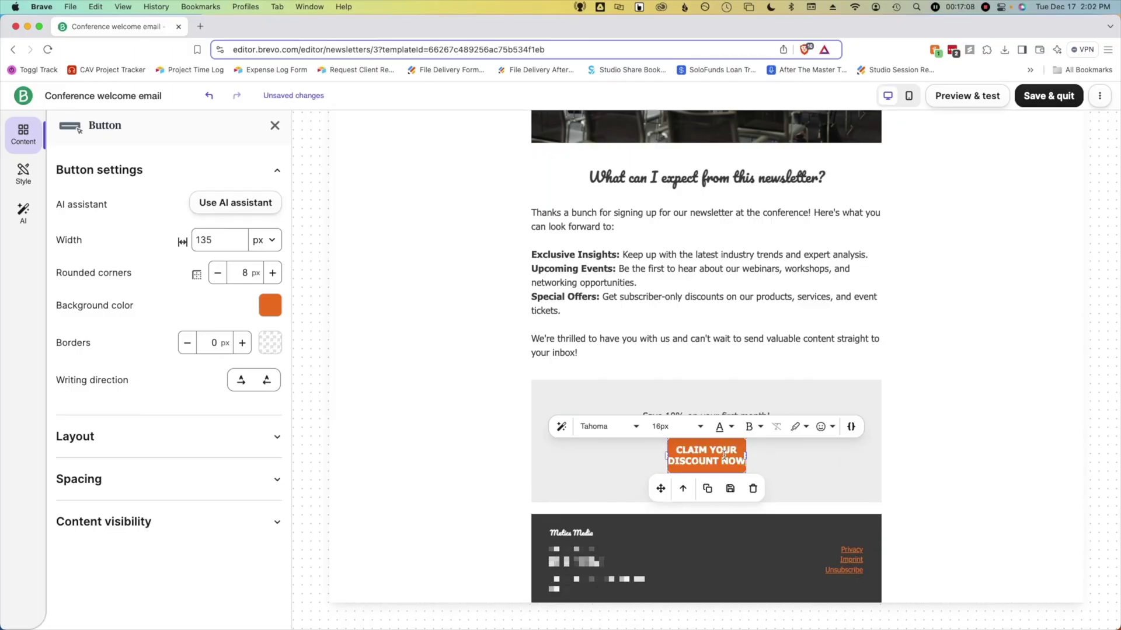
pyautogui.moveTo(744, 457); pyautogui.dragTo(787, 454)
pyautogui.tripleClick(729, 420)
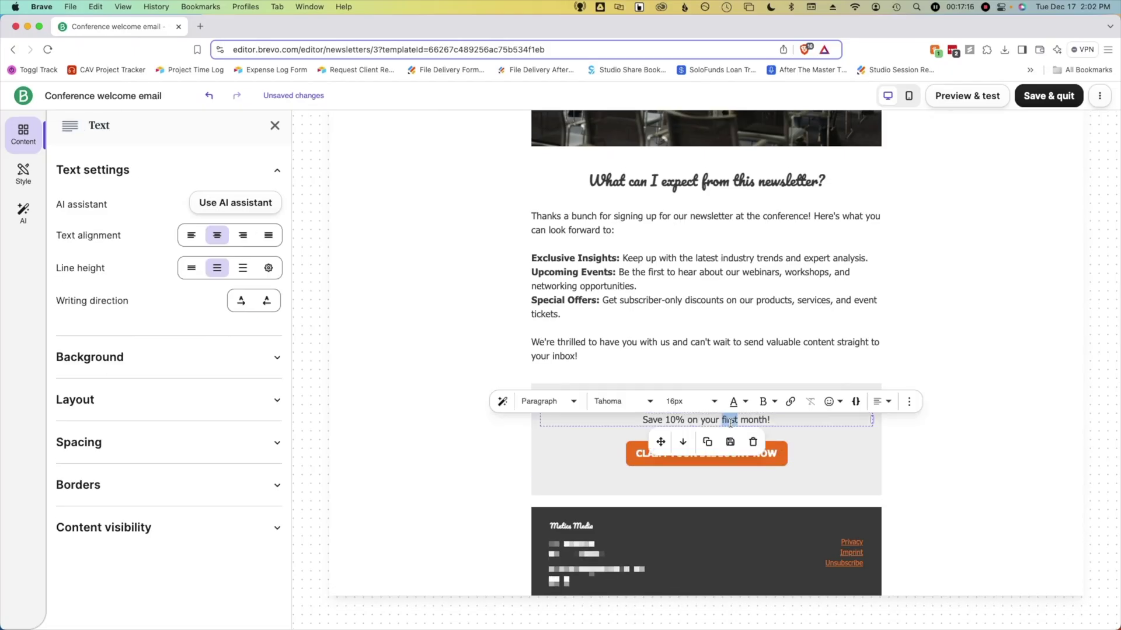
pyautogui.click(572, 402)
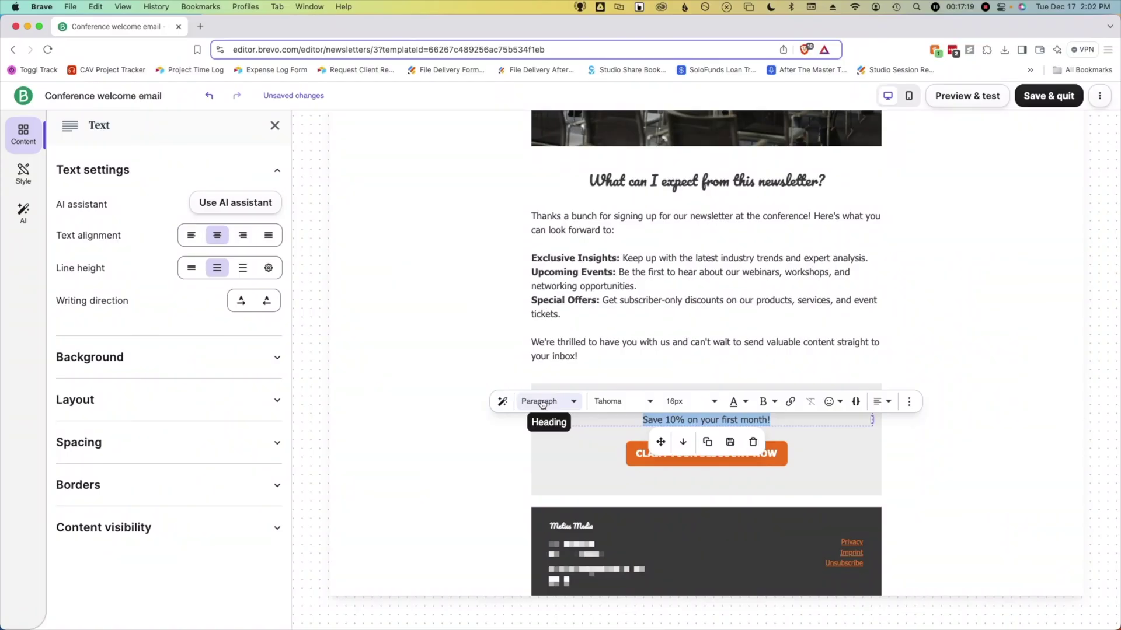
pyautogui.click(676, 405)
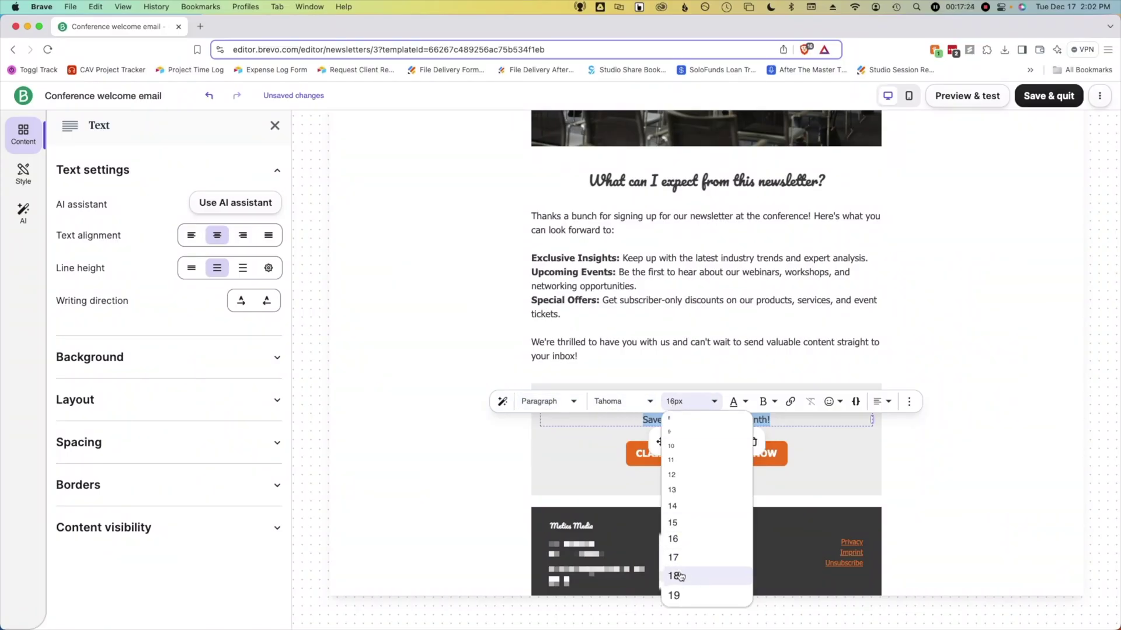
pyautogui.click(679, 571)
pyautogui.click(773, 402)
pyautogui.click(767, 422)
pyautogui.click(835, 460)
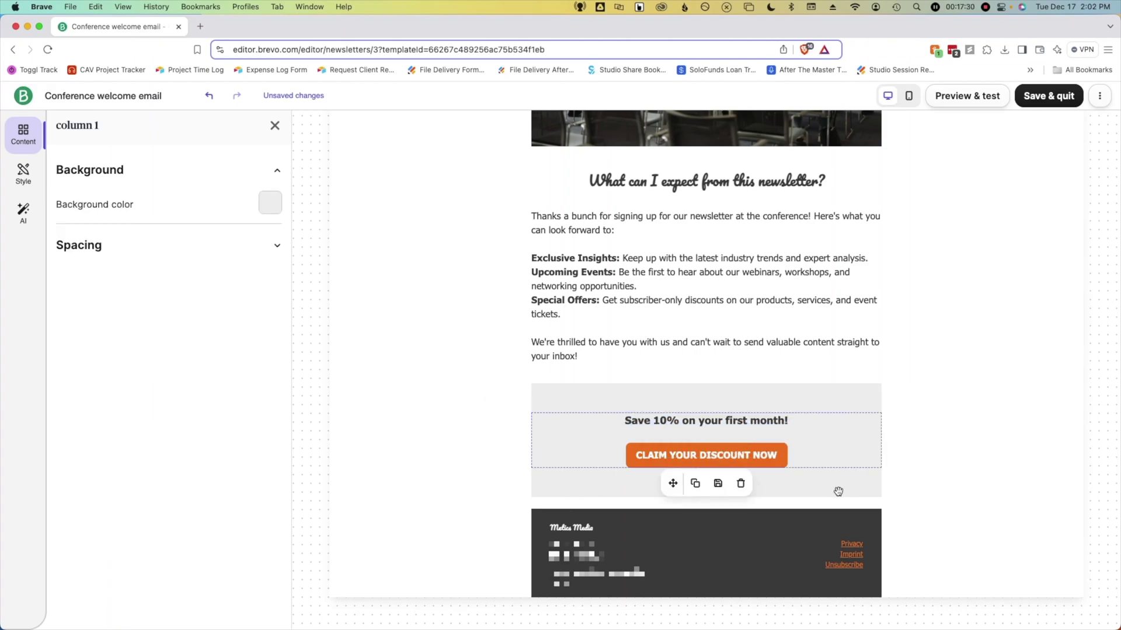
pyautogui.click(717, 455)
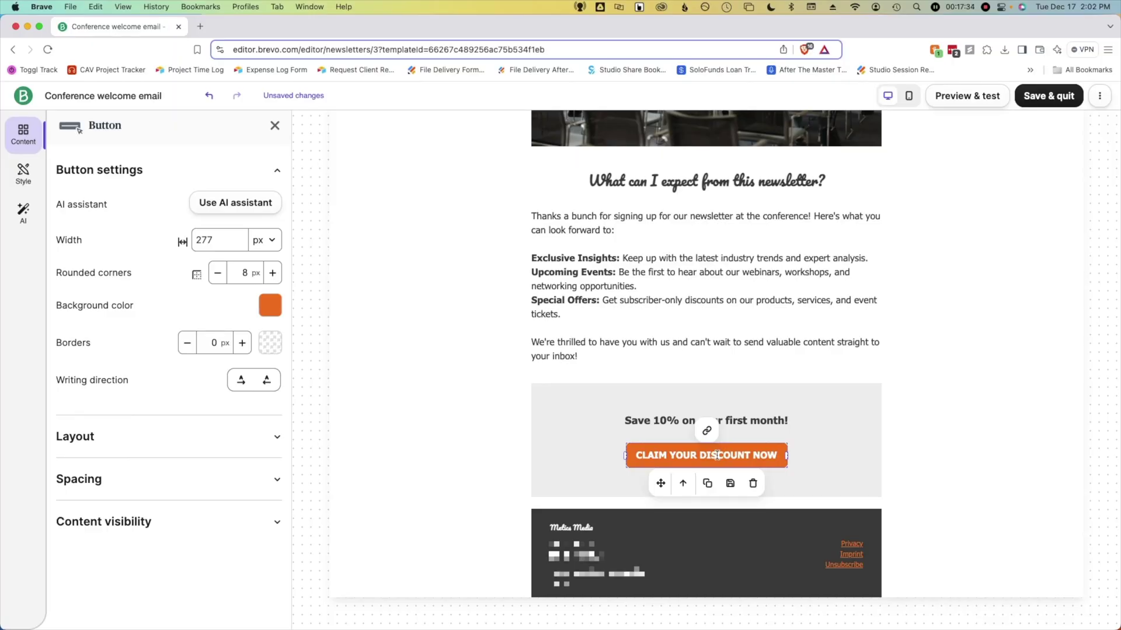
pyautogui.click(706, 430)
pyautogui.write('https://ww')
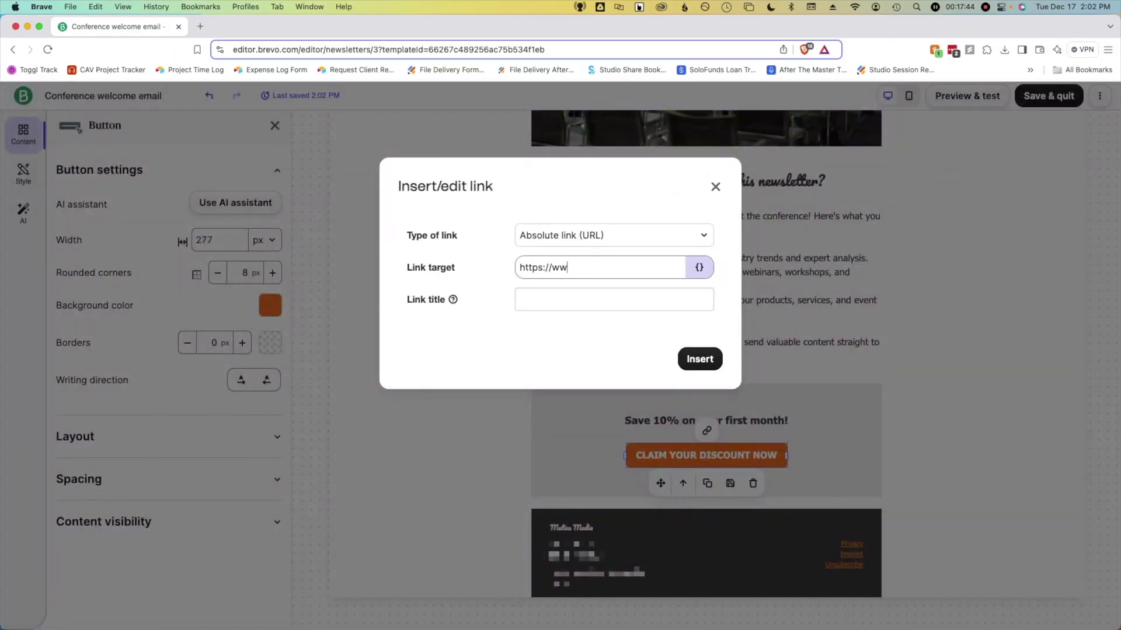
pyautogui.write('w.cloverleaf.audio/landing')
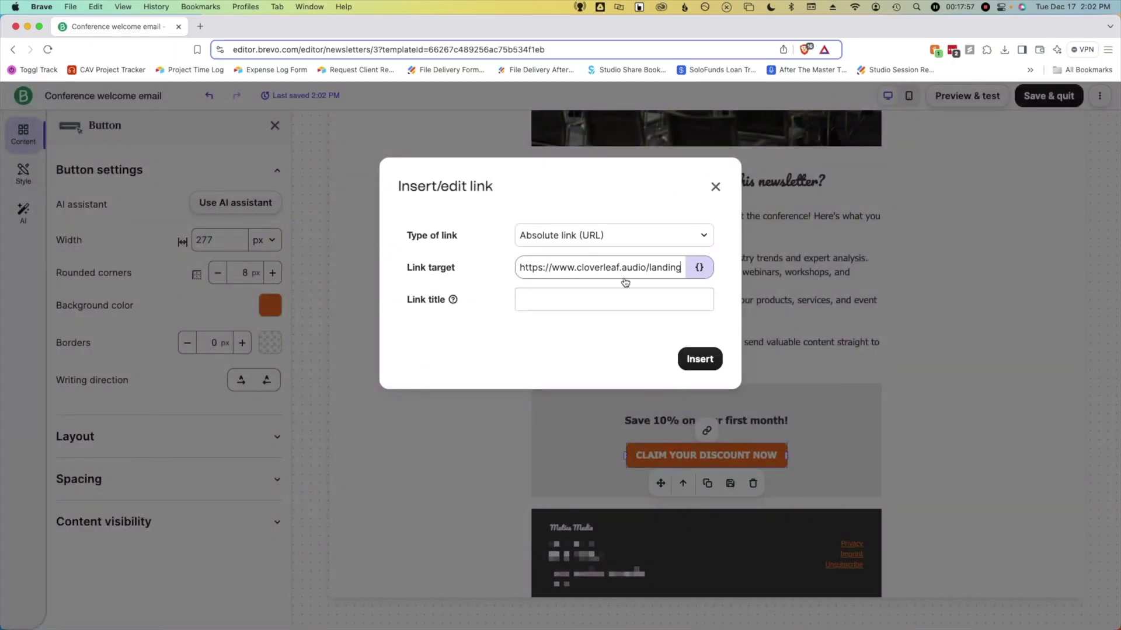
pyautogui.click(699, 359)
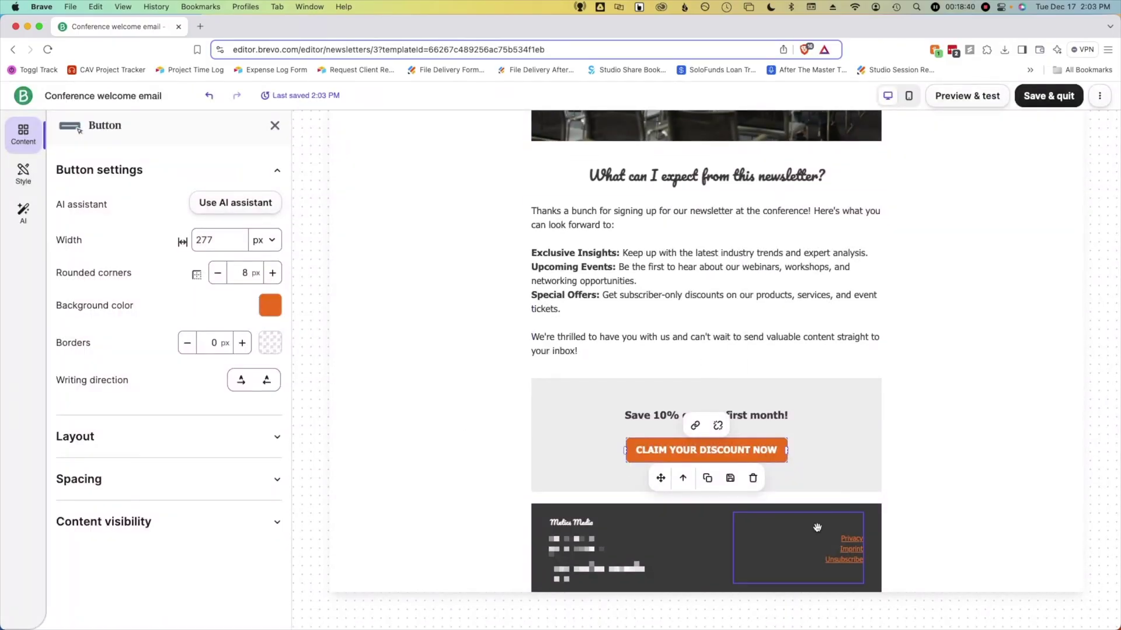
pyautogui.click(847, 538)
pyautogui.doubleClick(848, 538)
pyautogui.hotkey('ctrl', 'k')
pyautogui.write('https:')
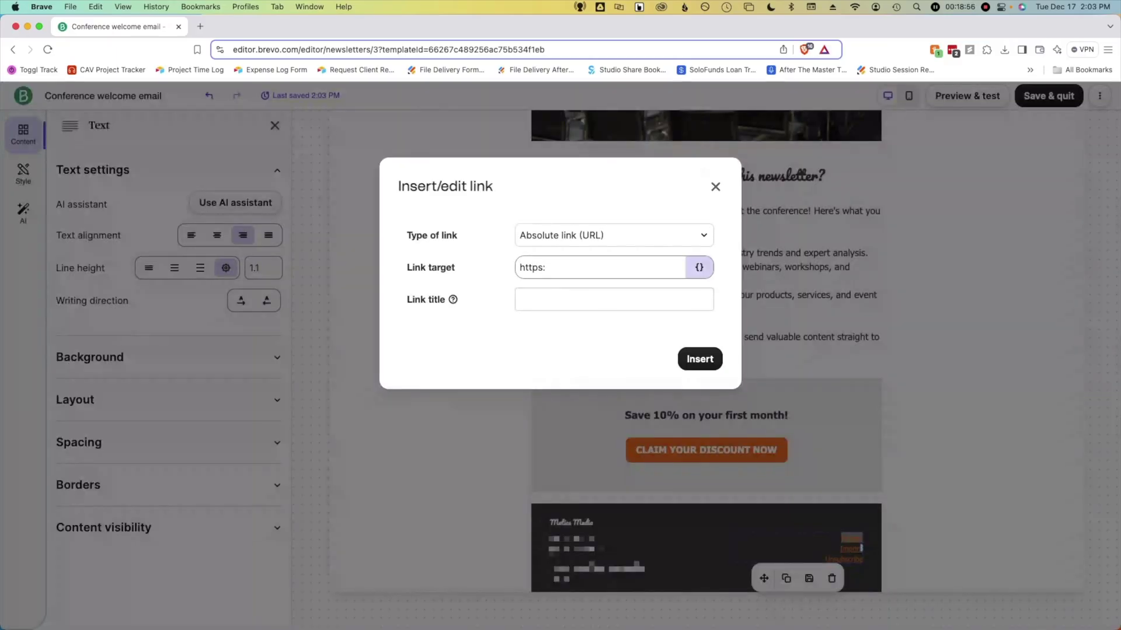
pyautogui.write('//www.cloverleaf.audio/privacy')
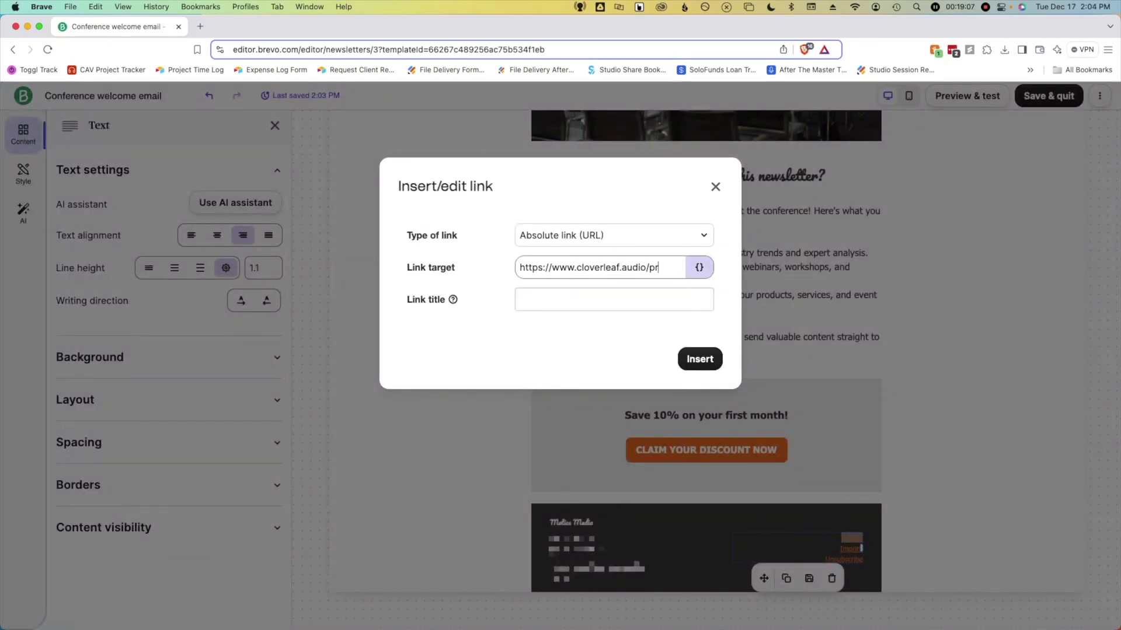
pyautogui.click(694, 358)
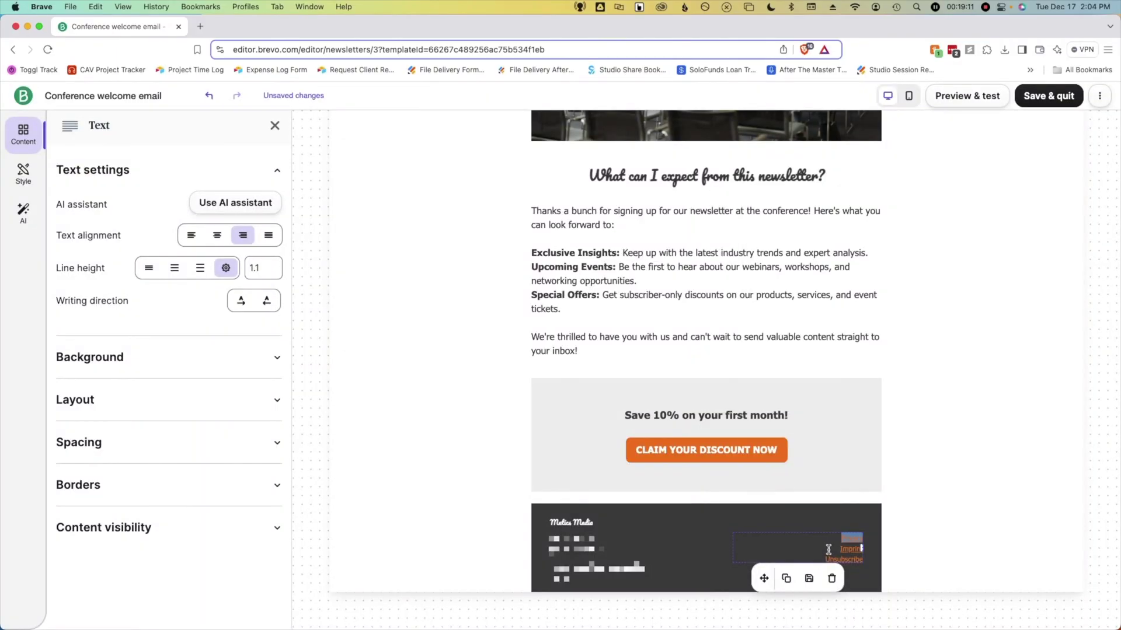
# Remove the Imprint line from the footer, keeping the Unsubscribe line.
pyautogui.press('BackSpace')
pyautogui.press('BackSpace')
pyautogui.press('BackSpace')
pyautogui.press('BackSpace')
pyautogui.press('BackSpace')
pyautogui.press('BackSpace')
pyautogui.press('BackSpace')
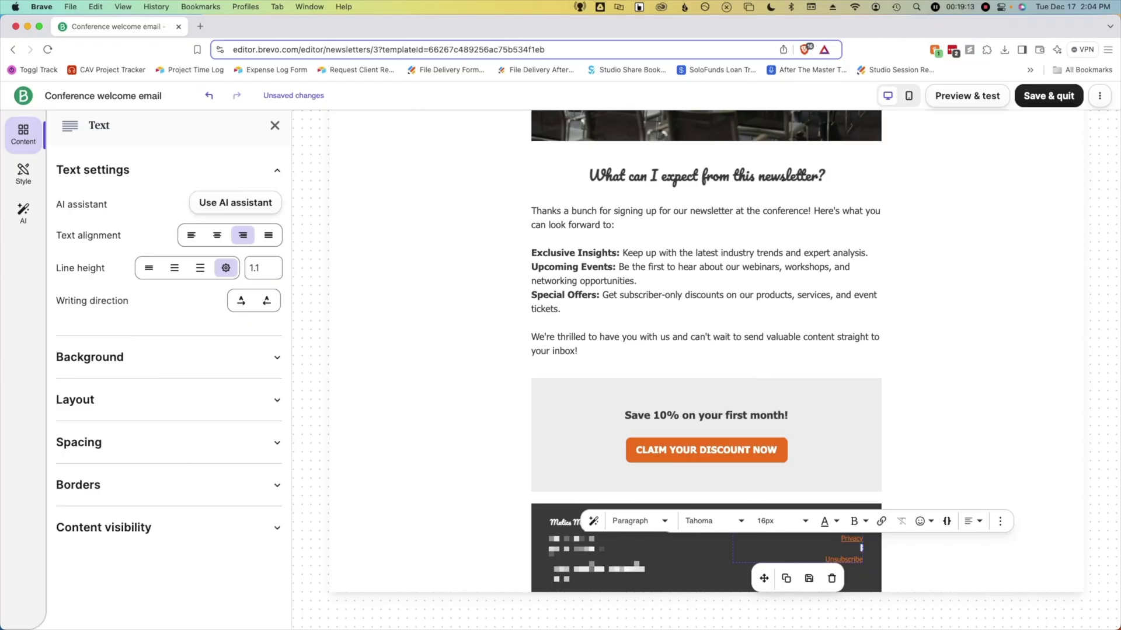
pyautogui.press('Delete')
pyautogui.press('Delete')
pyautogui.press('Delete')
pyautogui.press('Delete')
pyautogui.press('Delete')
pyautogui.press('Delete')
pyautogui.press('Delete')
pyautogui.press('Delete')
pyautogui.press('Delete')
pyautogui.press('Delete')
pyautogui.press('Delete')
pyautogui.press('Delete')
pyautogui.press('super+z')
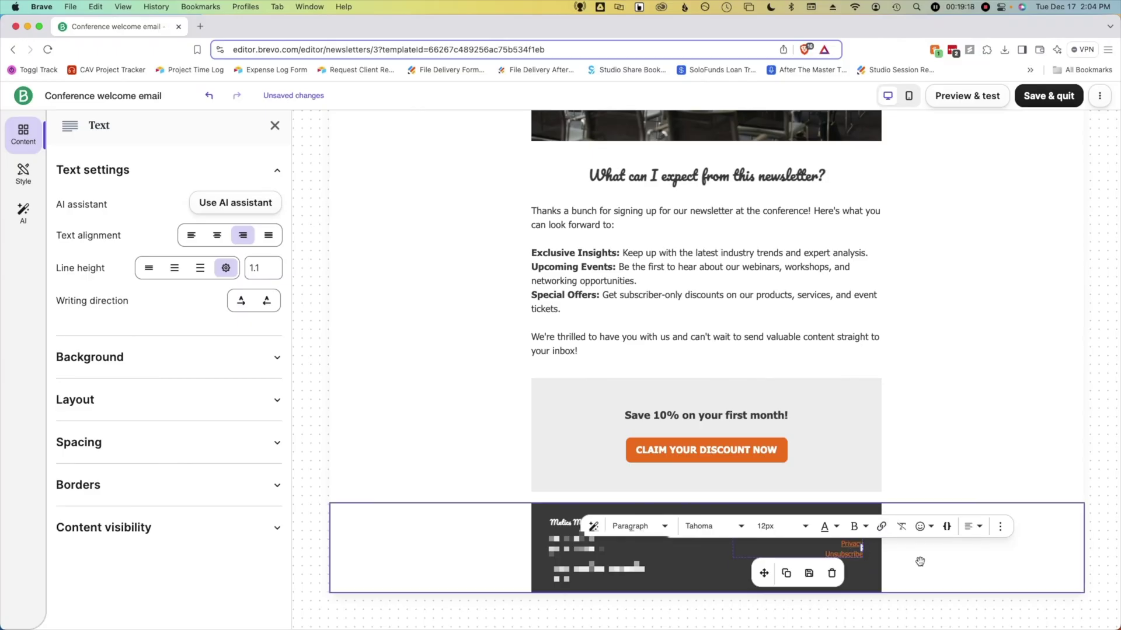
# Give the Hello, FIRSTNAME! banner section a light grey background.
pyautogui.click(460, 440)
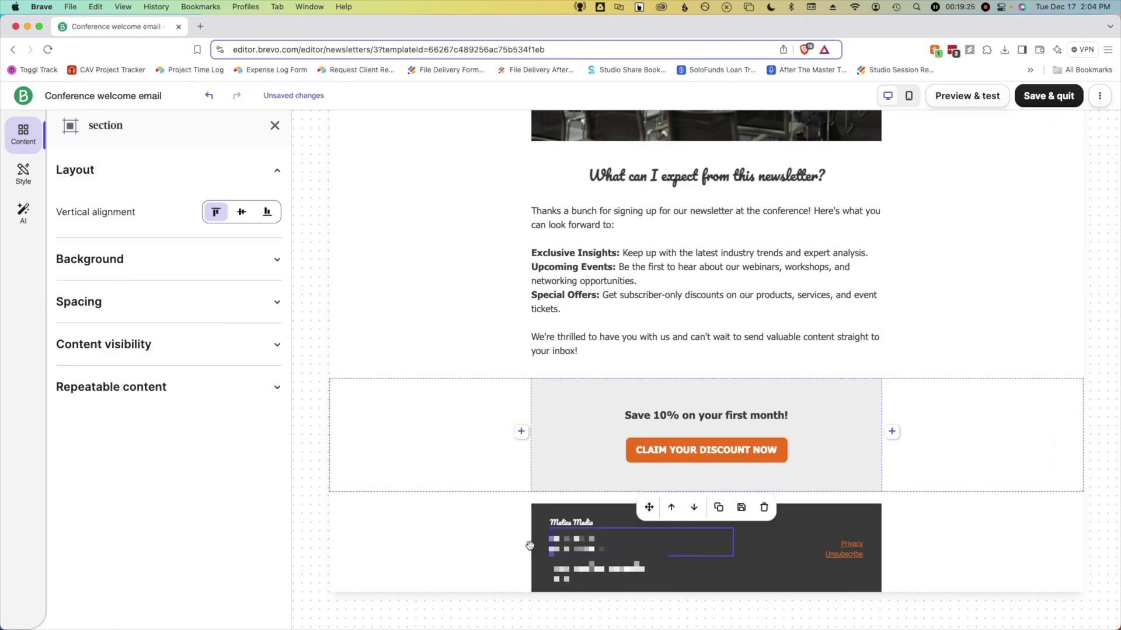
pyautogui.scroll(7, 455, 450)
pyautogui.scroll(1, 457, 452)
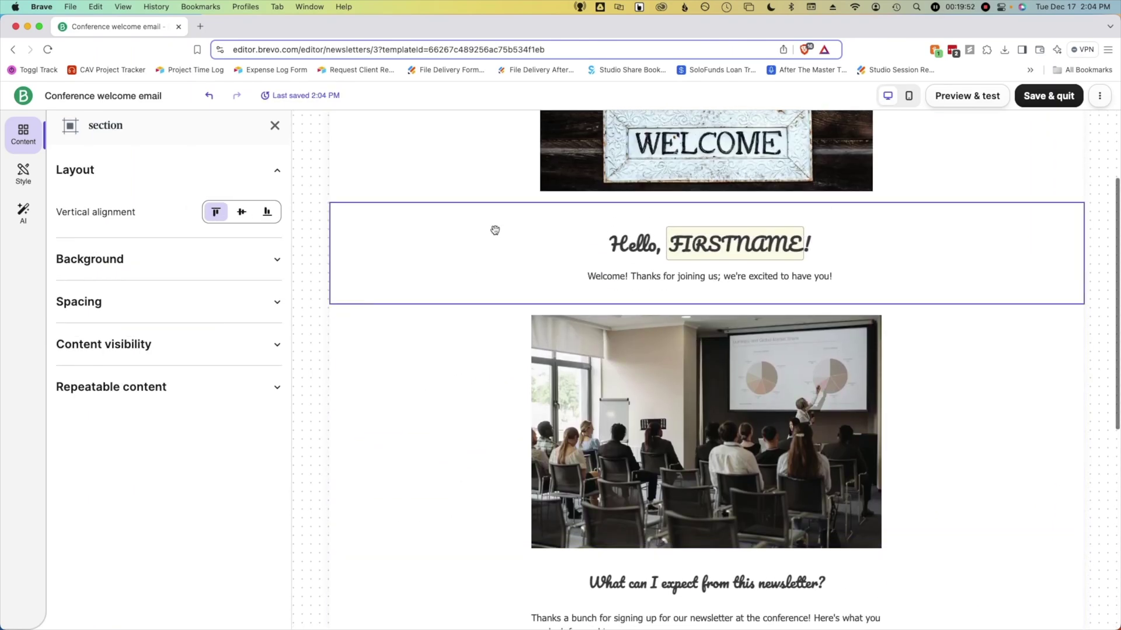
pyautogui.click(427, 235)
pyautogui.click(214, 259)
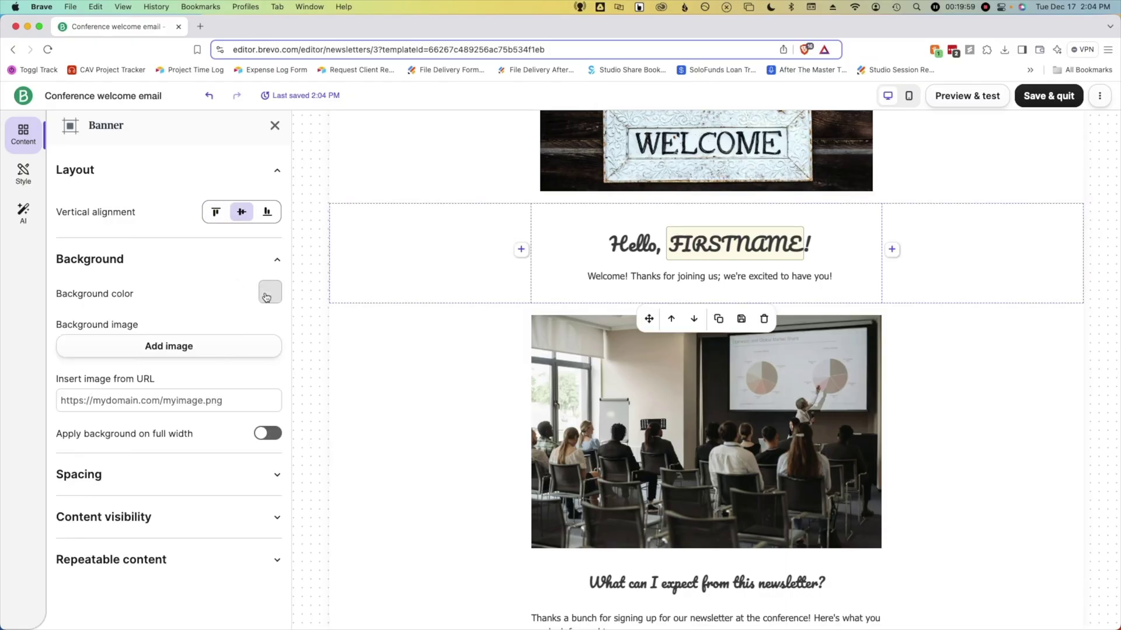
pyautogui.click(269, 292)
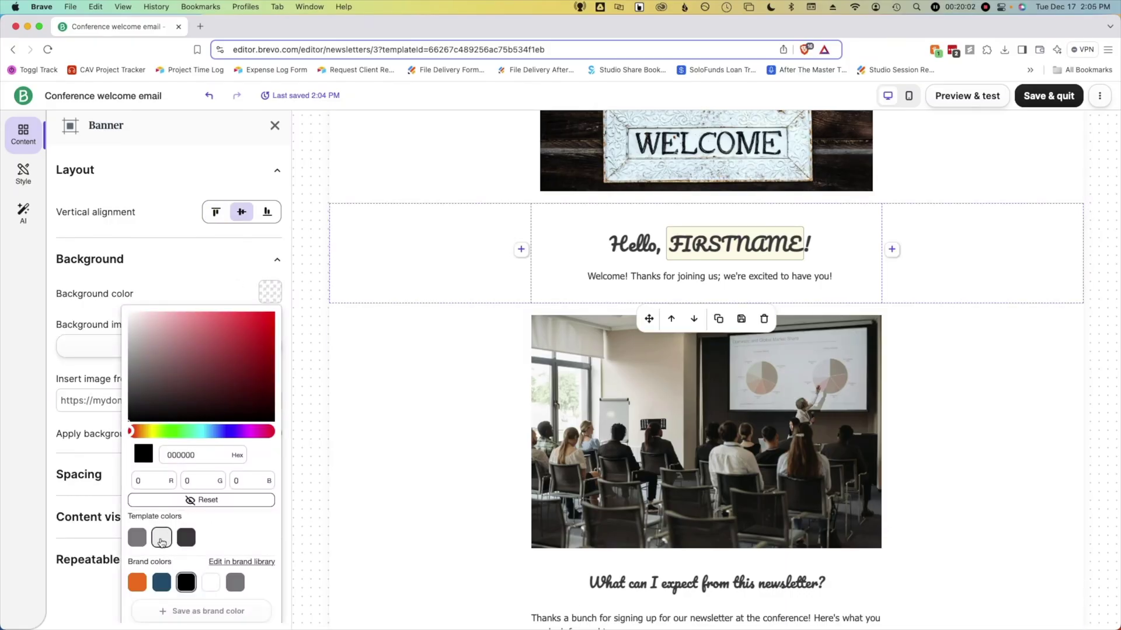
pyautogui.click(162, 542)
pyautogui.click(377, 420)
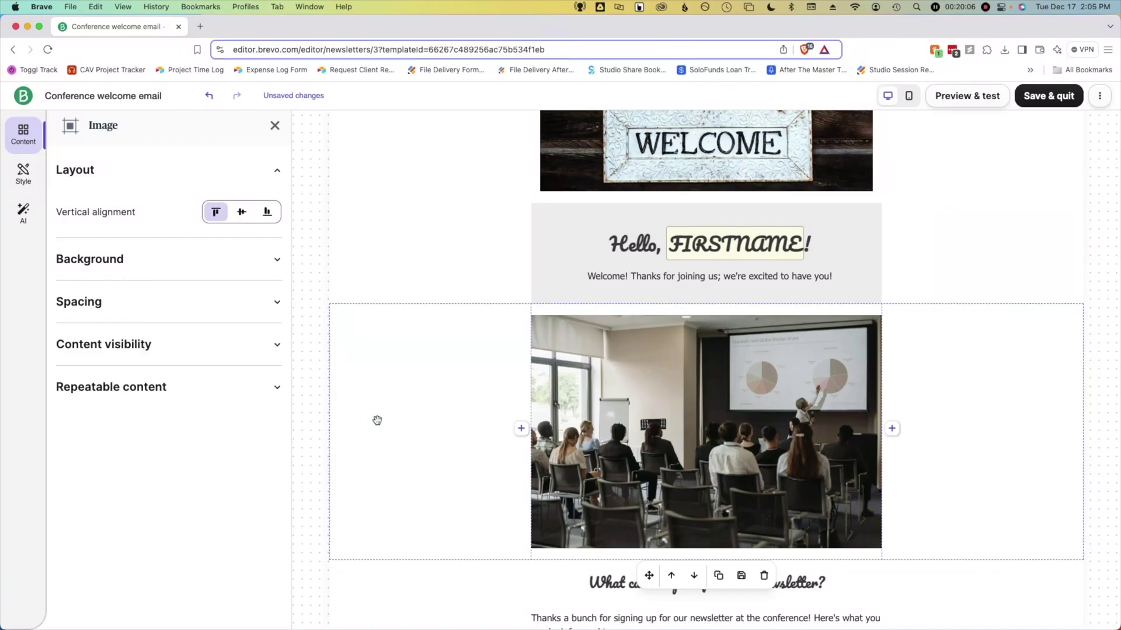
# Set the newsletter headline's font size to 26.
pyautogui.scroll(-5, 377, 420)
pyautogui.tripleClick(700, 254)
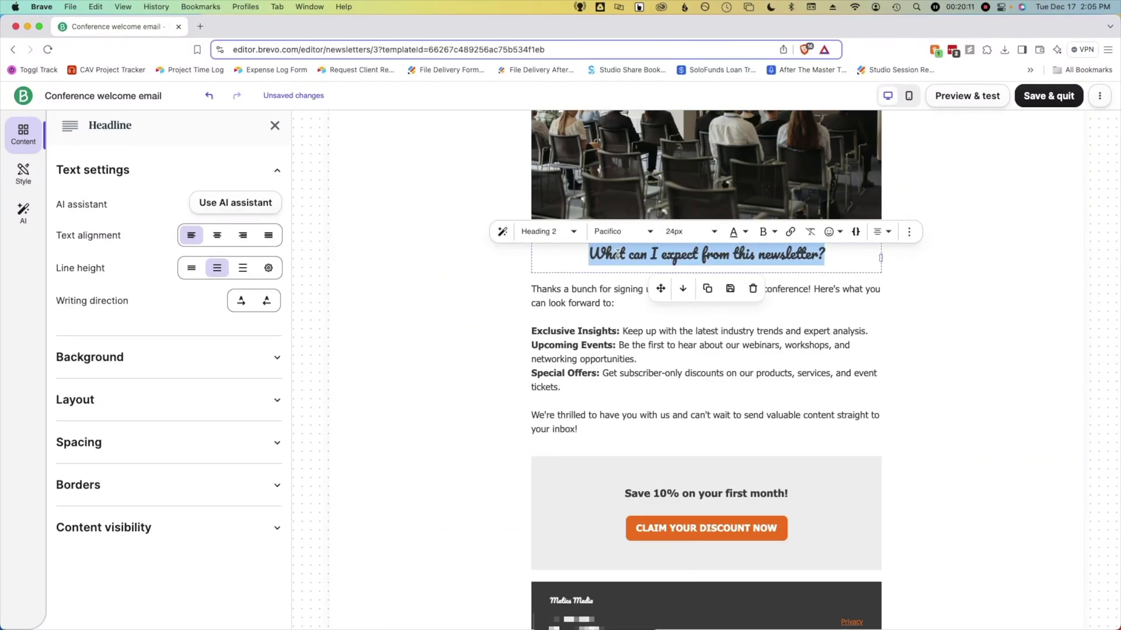
pyautogui.click(705, 234)
pyautogui.scroll(-2, 706, 374)
pyautogui.click(700, 416)
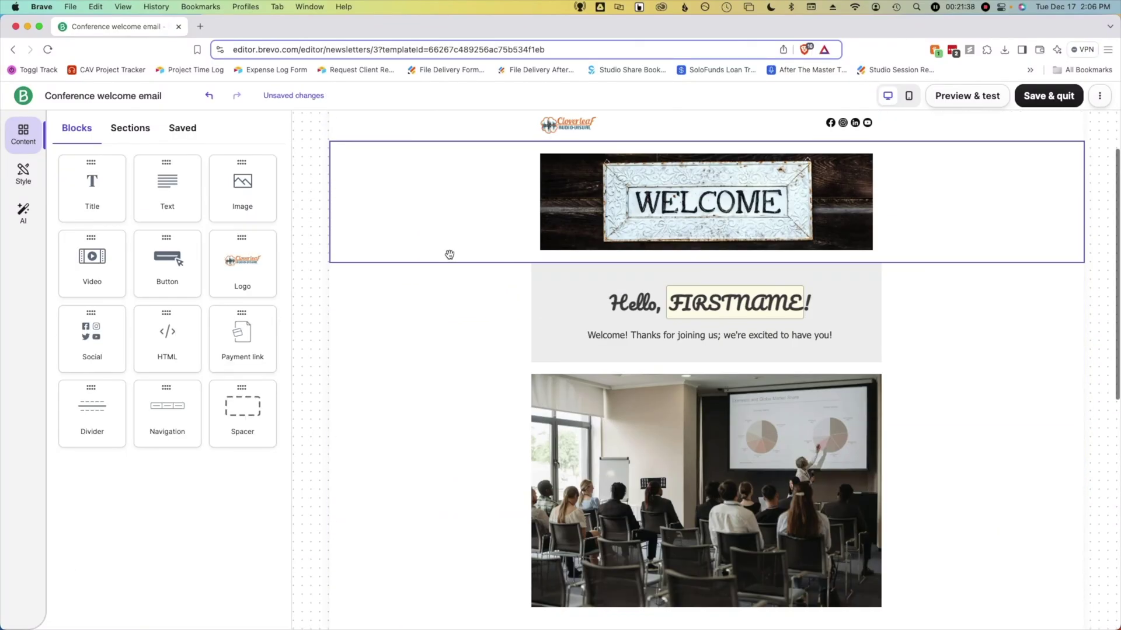
pyautogui.scroll(2, 447, 253)
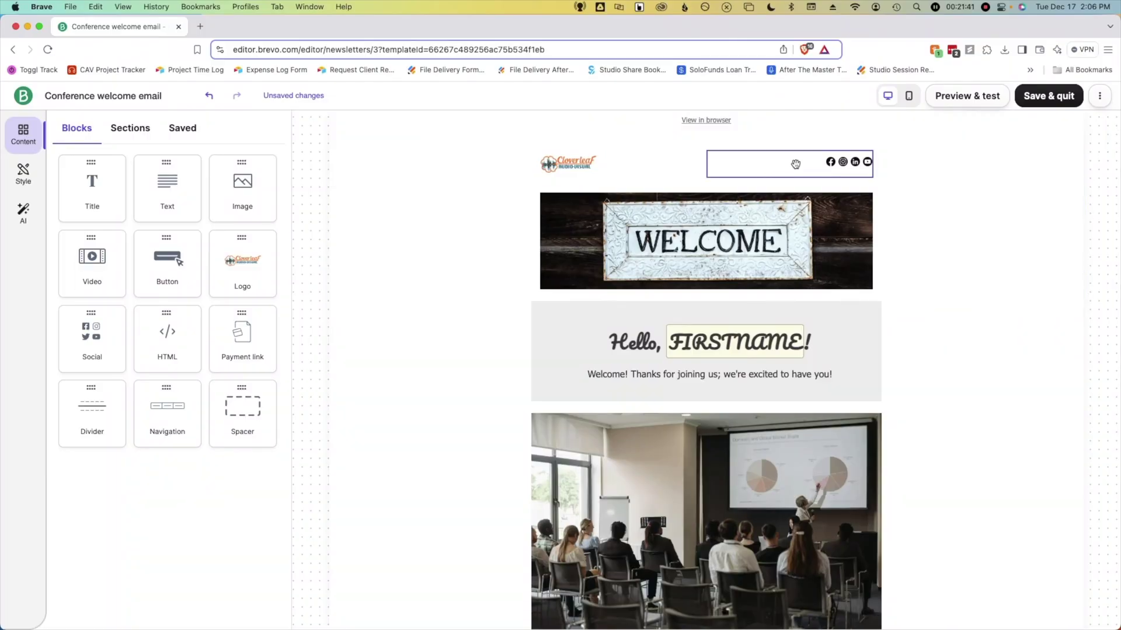
# Delete the Facebook, LinkedIn and YouTube social links, fill in Instagram, and open Preview & test.
pyautogui.click(795, 164)
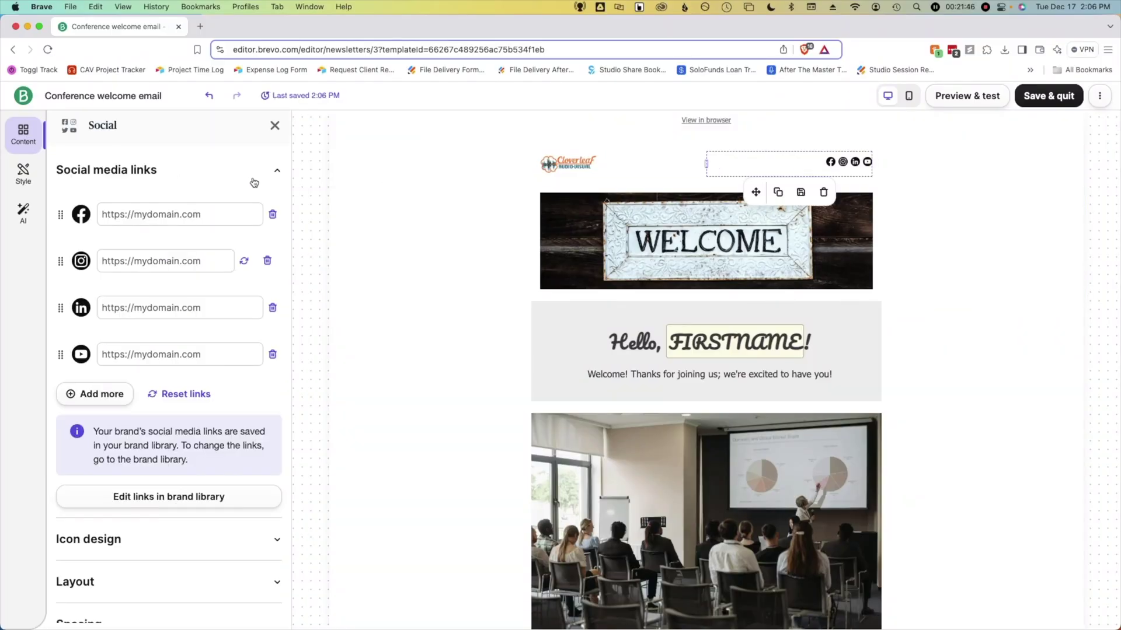
pyautogui.click(272, 214)
pyautogui.click(245, 216)
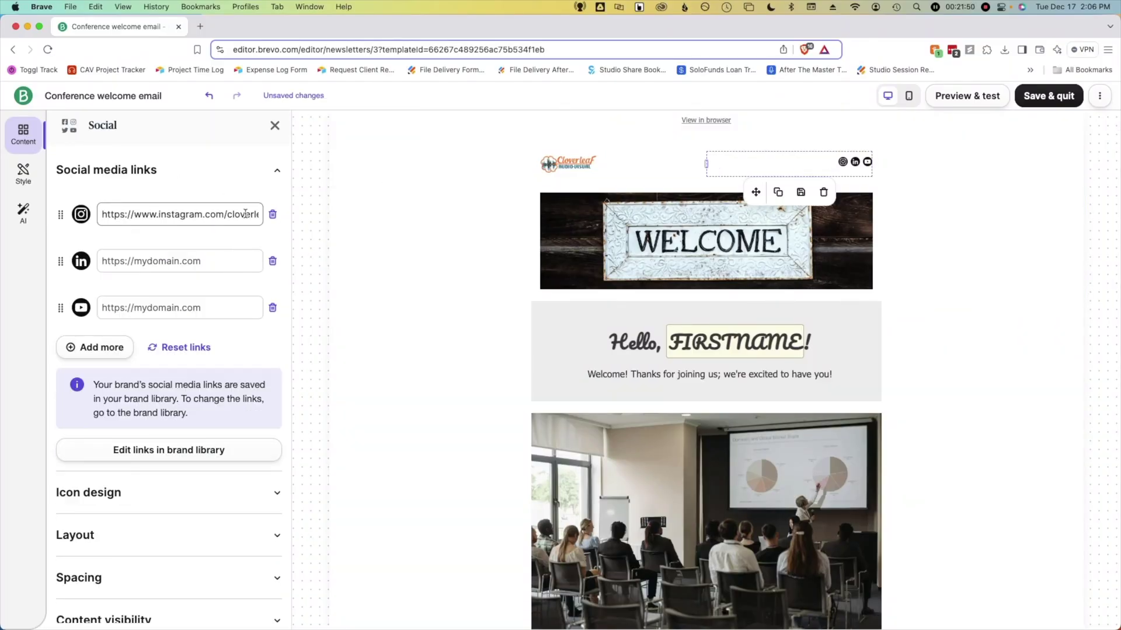
pyautogui.click(273, 261)
pyautogui.click(272, 262)
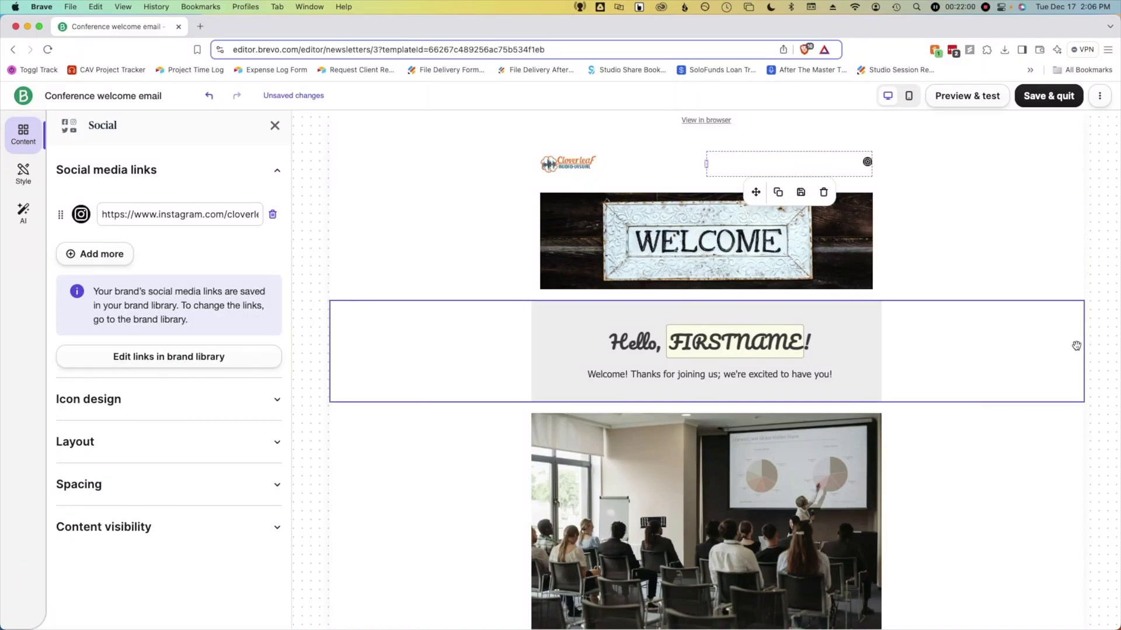
pyautogui.click(970, 96)
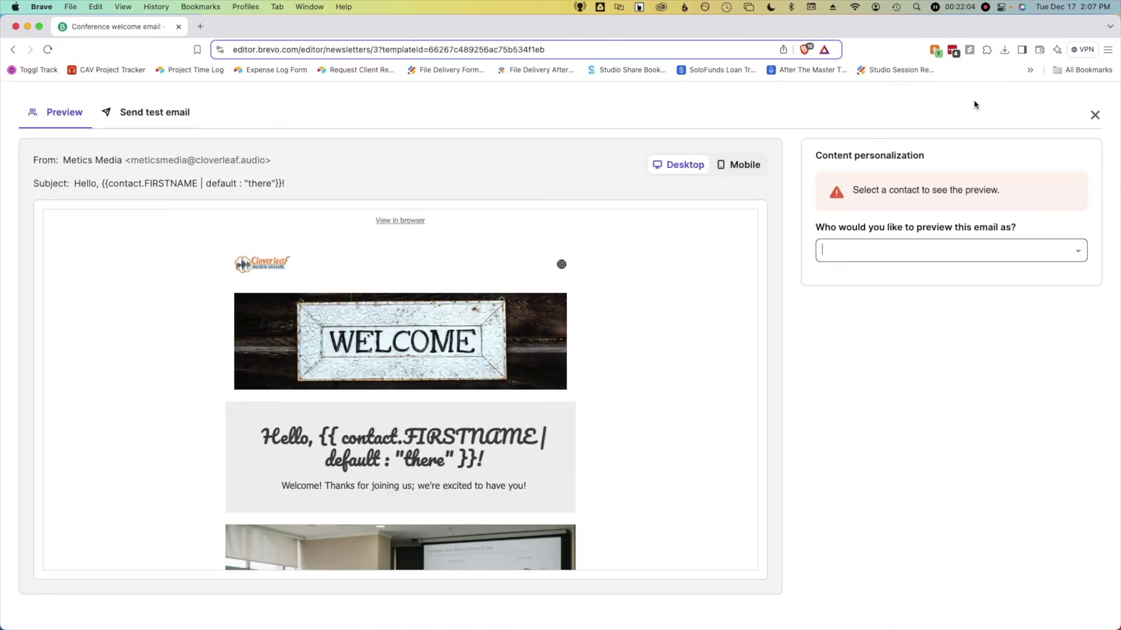
# Preview the email personalised for the chosen contact from the contact list.
pyautogui.click(1077, 250)
pyautogui.write('metics')
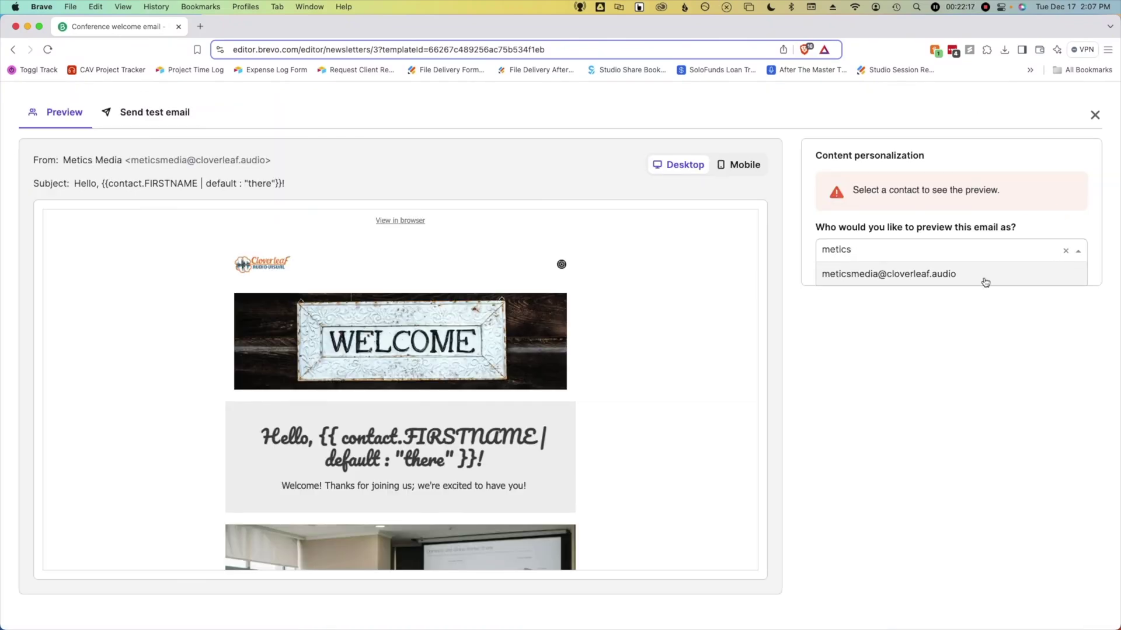
pyautogui.click(983, 278)
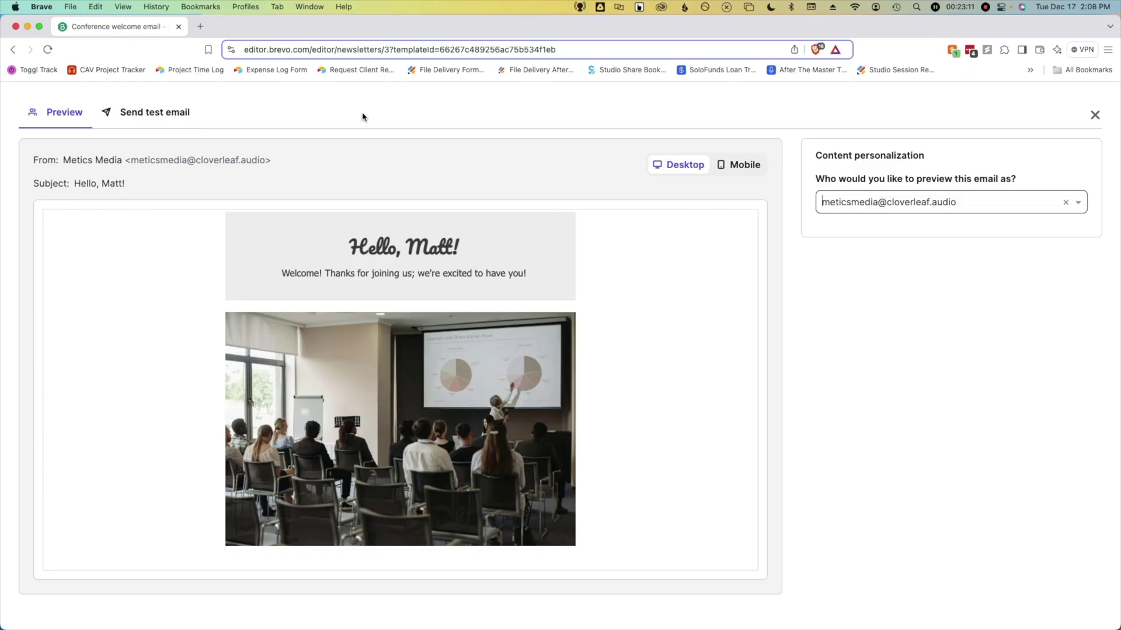
# Send a test email to that same contact as recipient.
pyautogui.click(173, 114)
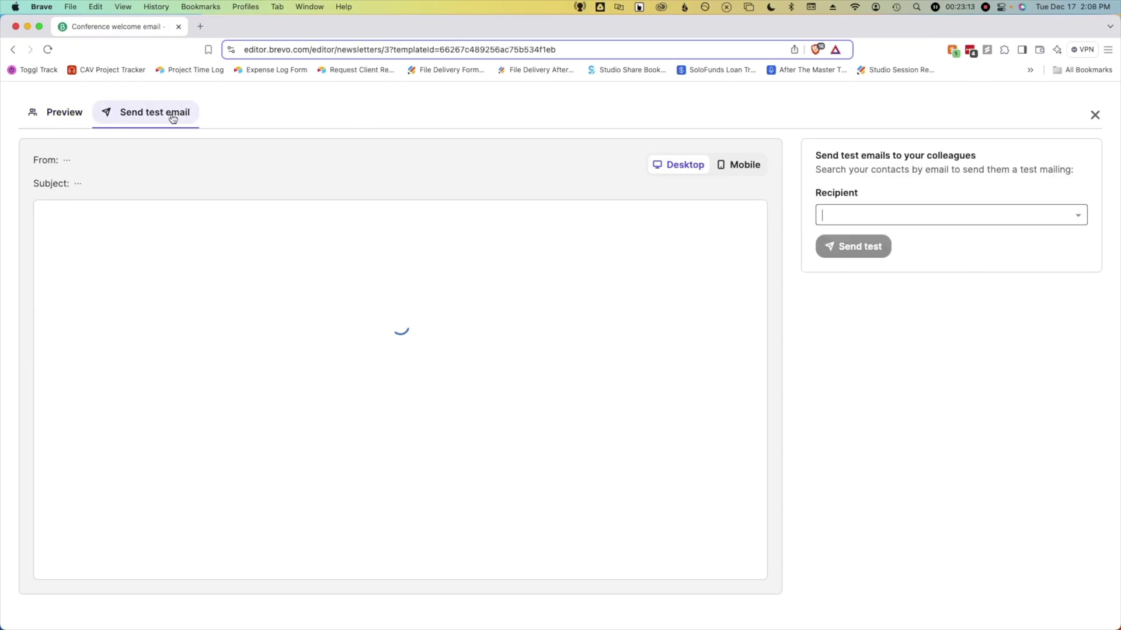
pyautogui.click(850, 216)
pyautogui.write('metics')
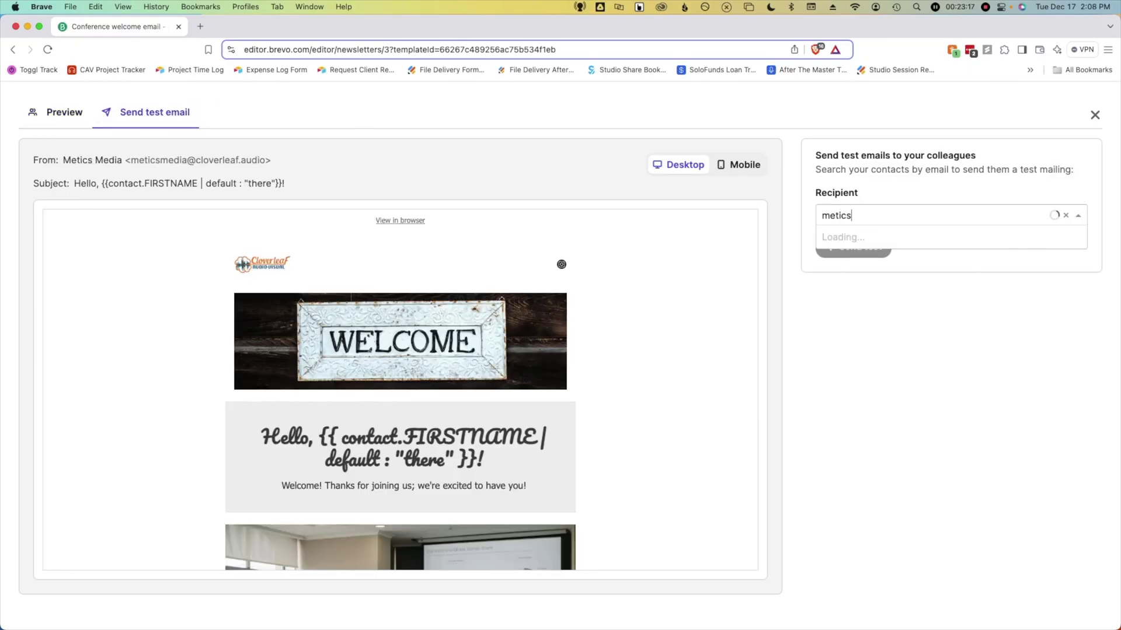
pyautogui.click(852, 237)
pyautogui.click(860, 247)
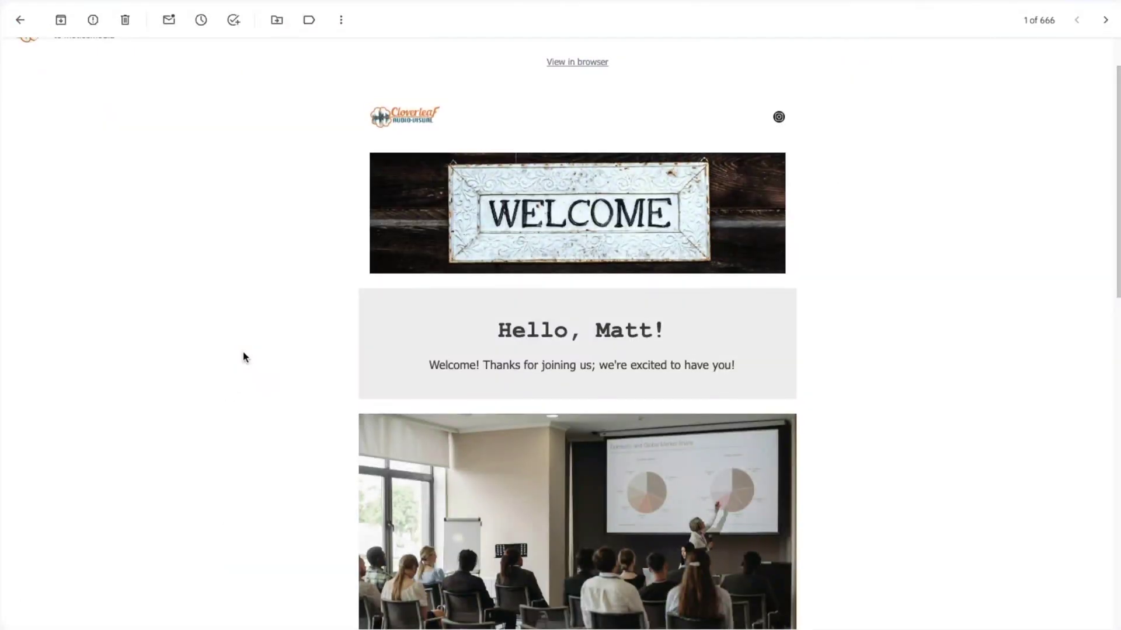
# Review the received test email in Gmail, checking the personalised greeting, discount button and footer.
pyautogui.scroll(-1, 242, 354)
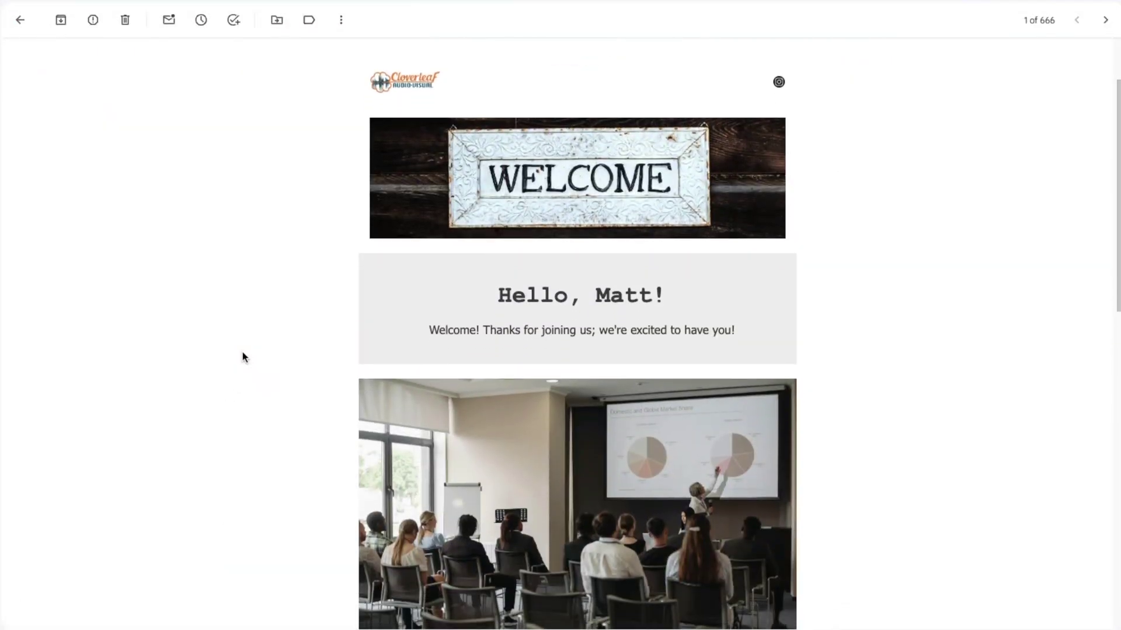
pyautogui.scroll(-2, 243, 353)
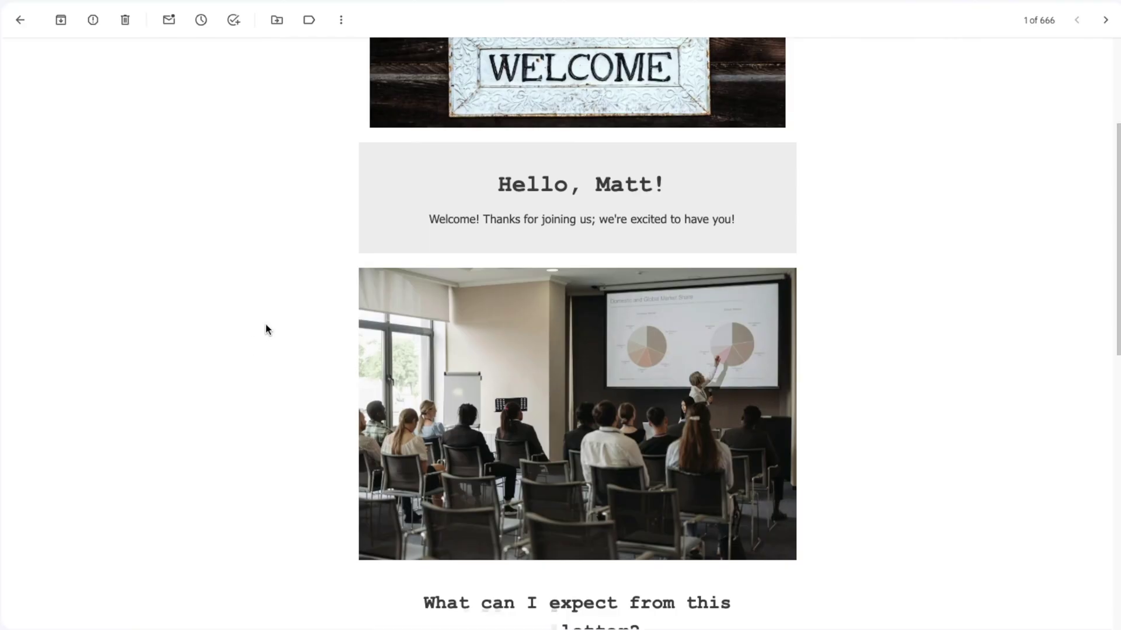
pyautogui.moveTo(667, 186); pyautogui.dragTo(463, 187)
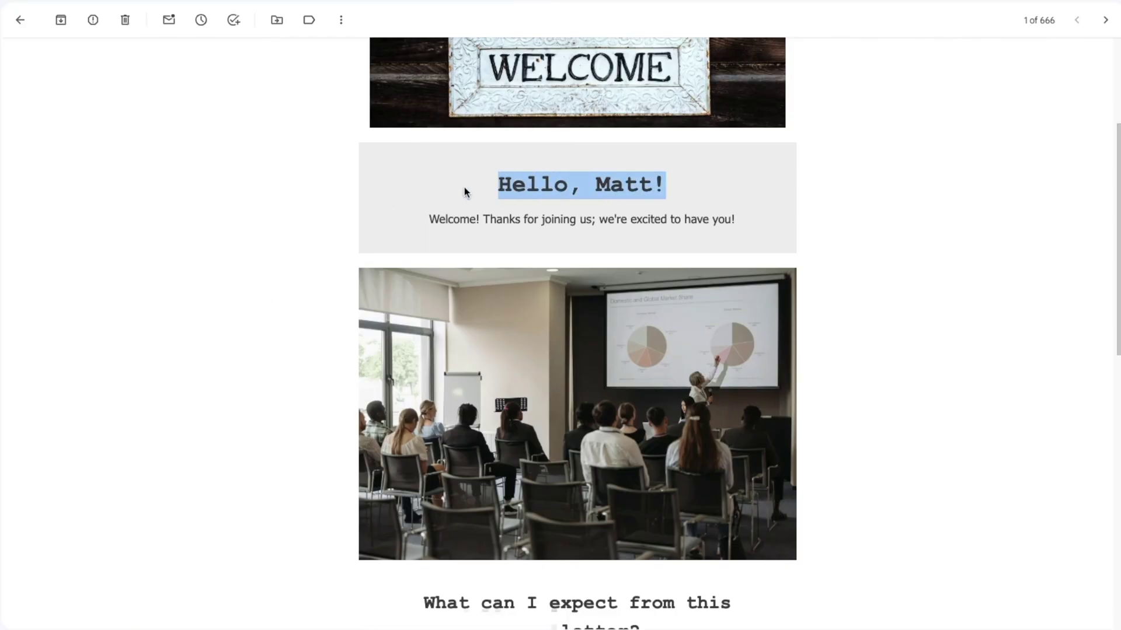
pyautogui.click(215, 237)
pyautogui.scroll(-10, 286, 233)
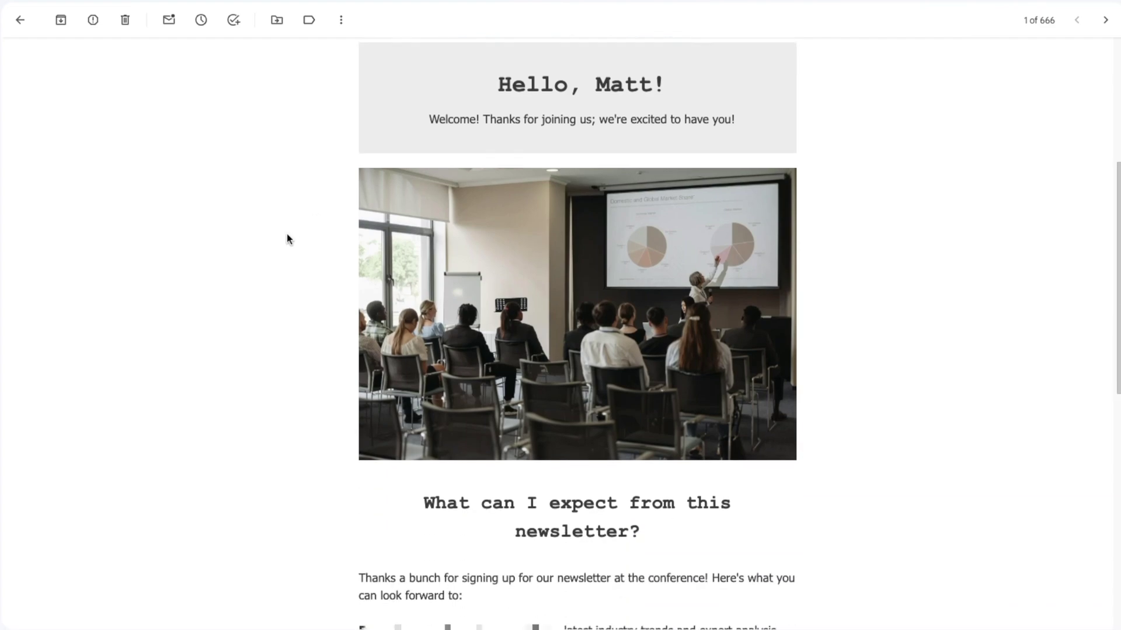
pyautogui.scroll(-1, 286, 241)
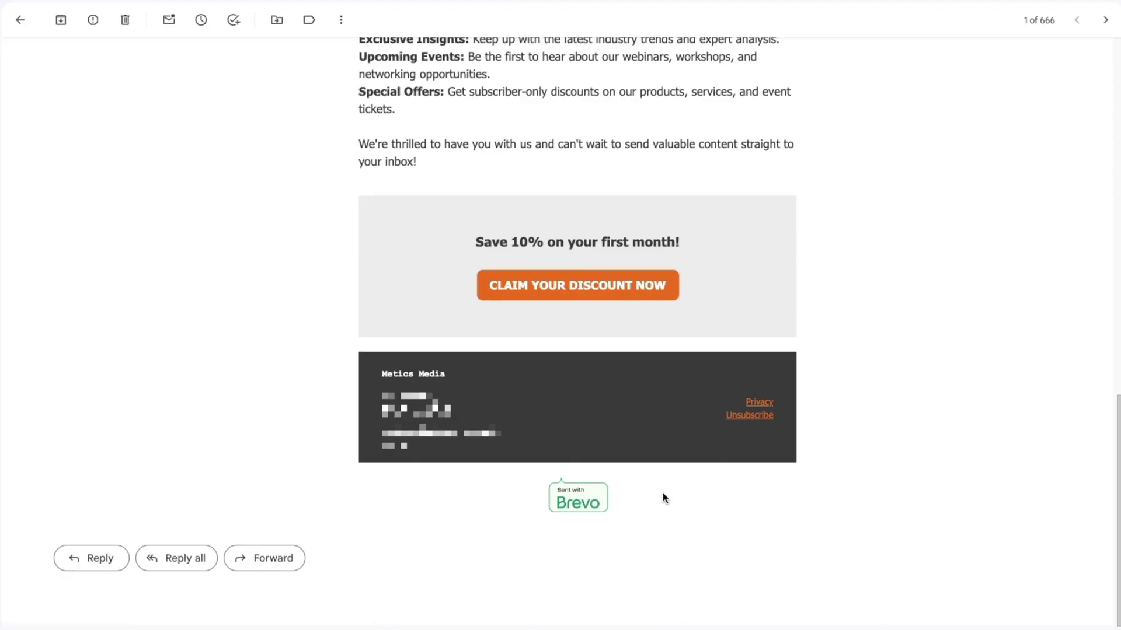
pyautogui.scroll(15, 663, 497)
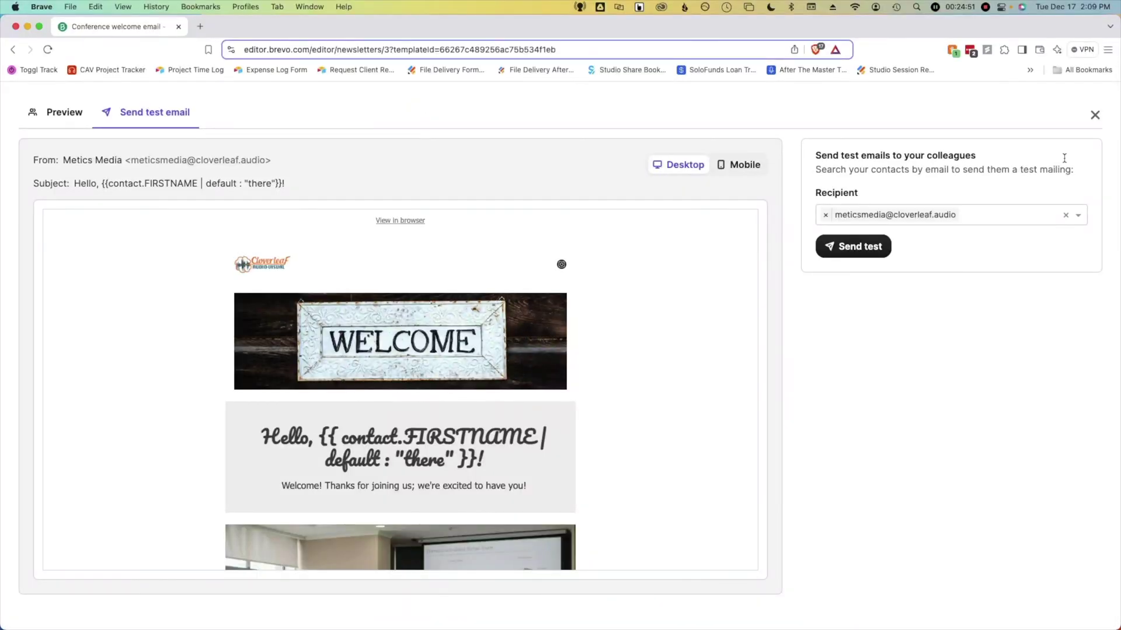
# Close the preview and save the design as a new template named 'Conference welcome email'.
pyautogui.click(1094, 115)
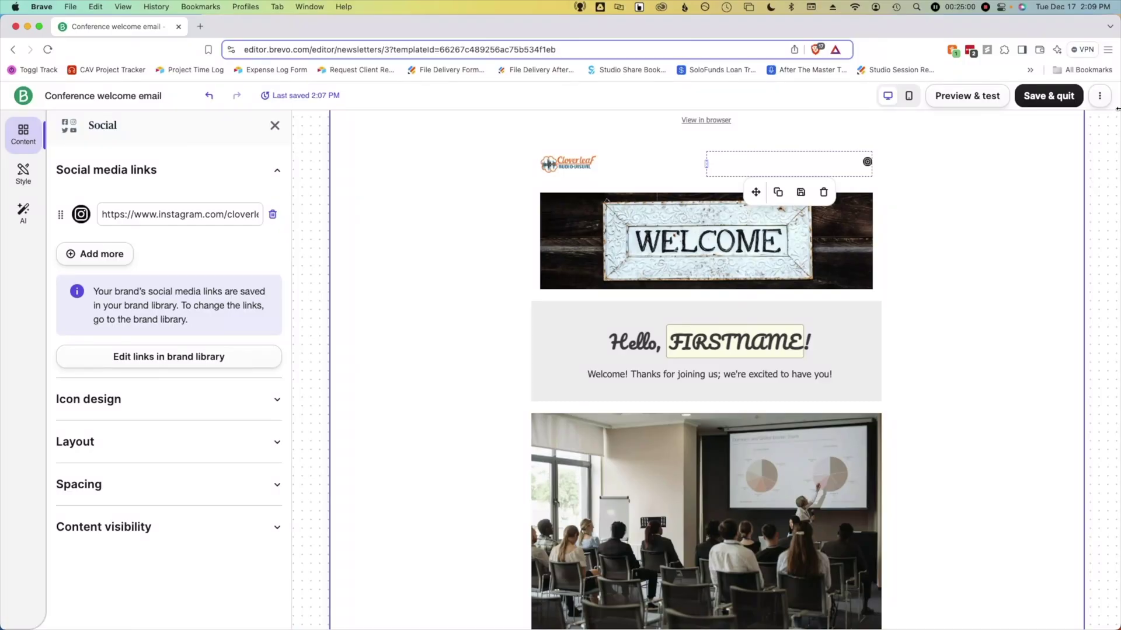
pyautogui.click(1102, 96)
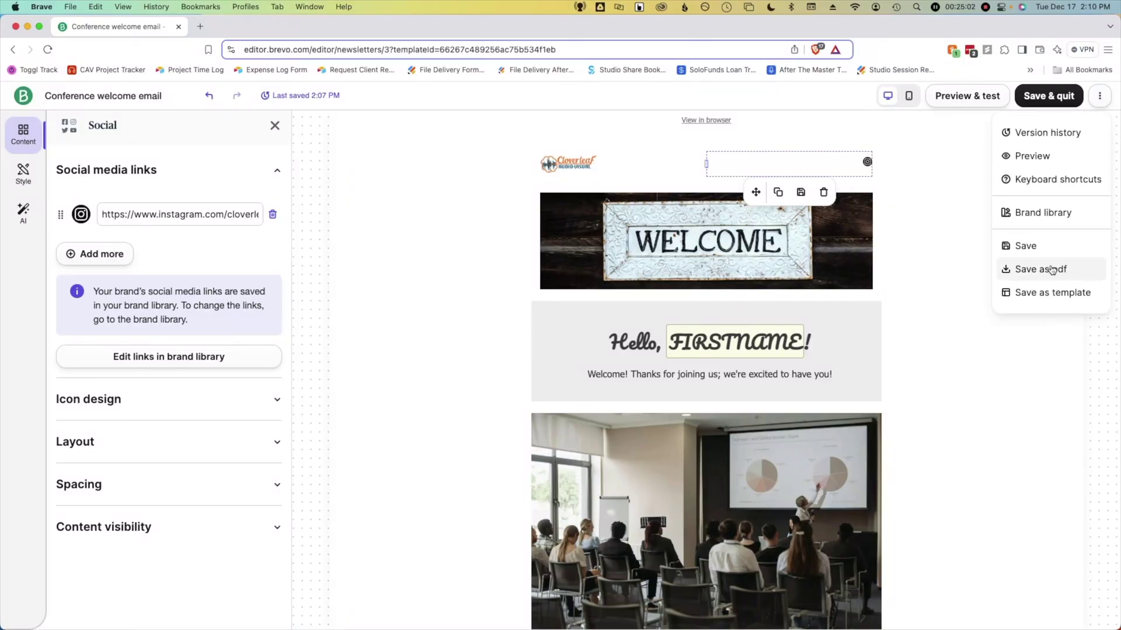
pyautogui.click(1051, 293)
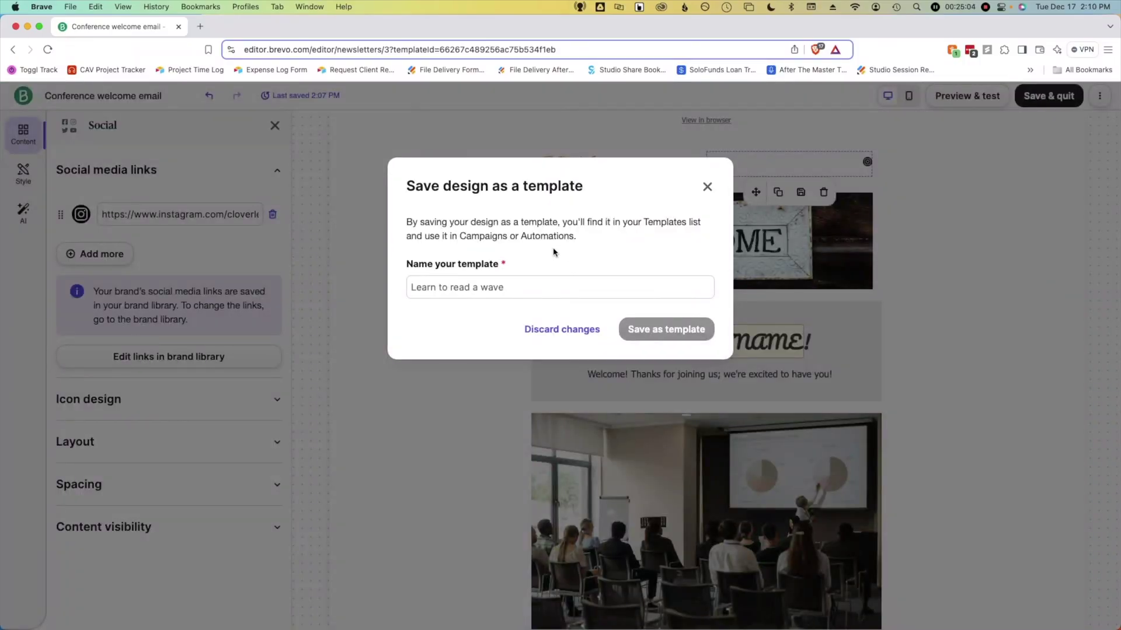
pyautogui.click(497, 287)
pyautogui.write('Conference welcome email')
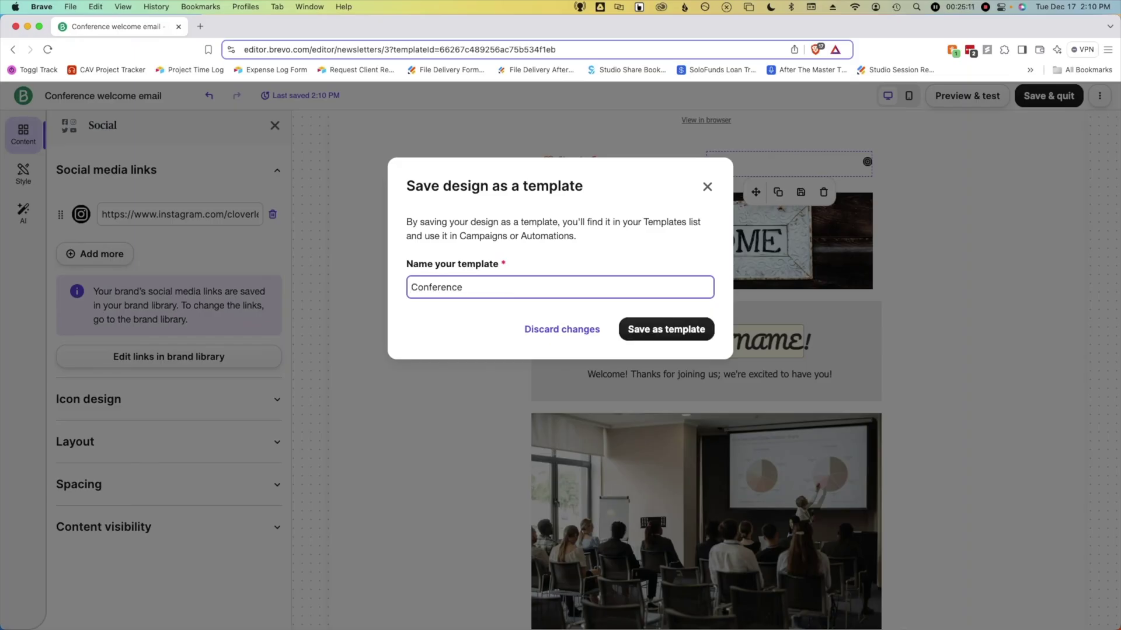
pyautogui.click(676, 331)
pyautogui.scroll(-2, 1002, 365)
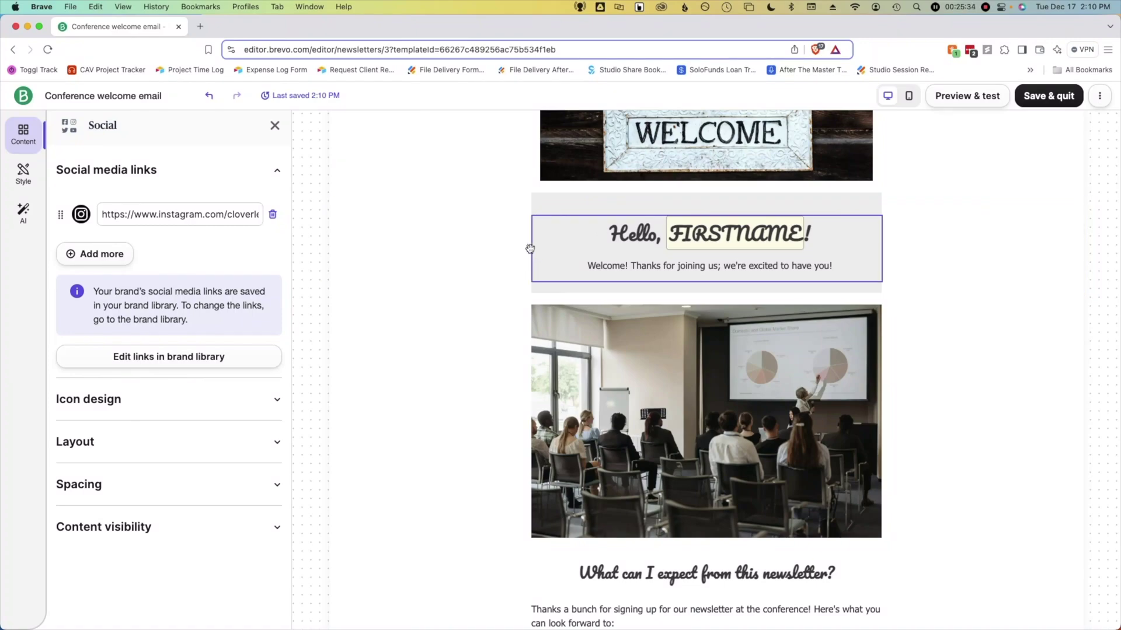
# Save the Hello greeting section as a block named 'Welcome banner with first name variable'.
pyautogui.click(431, 233)
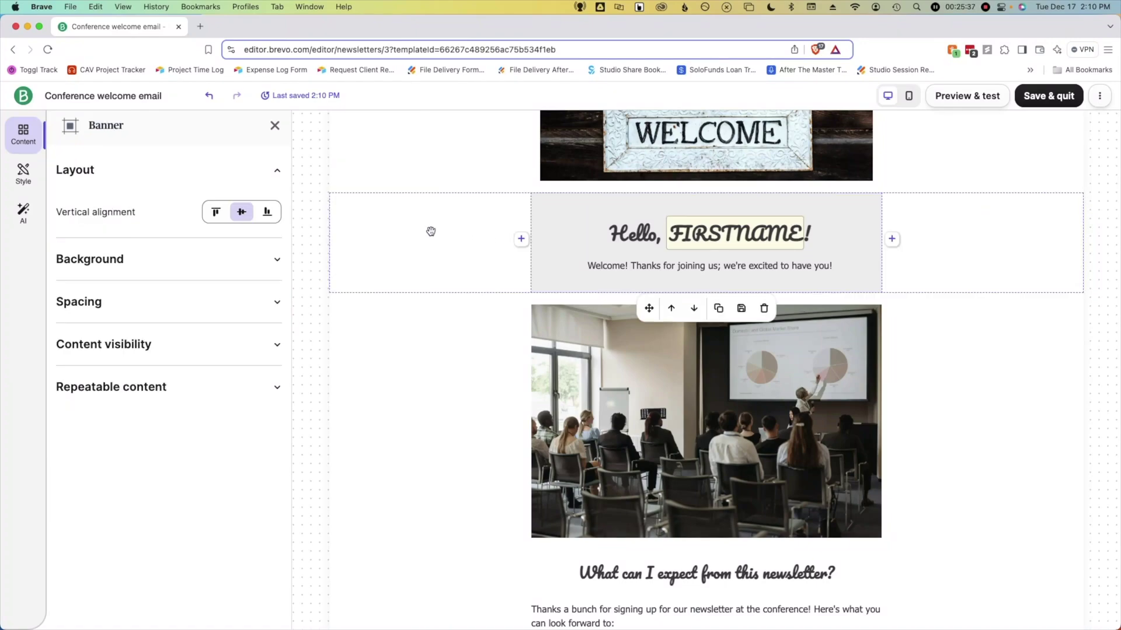
pyautogui.click(741, 309)
pyautogui.write('Welcome banner with first name variable')
pyautogui.click(671, 298)
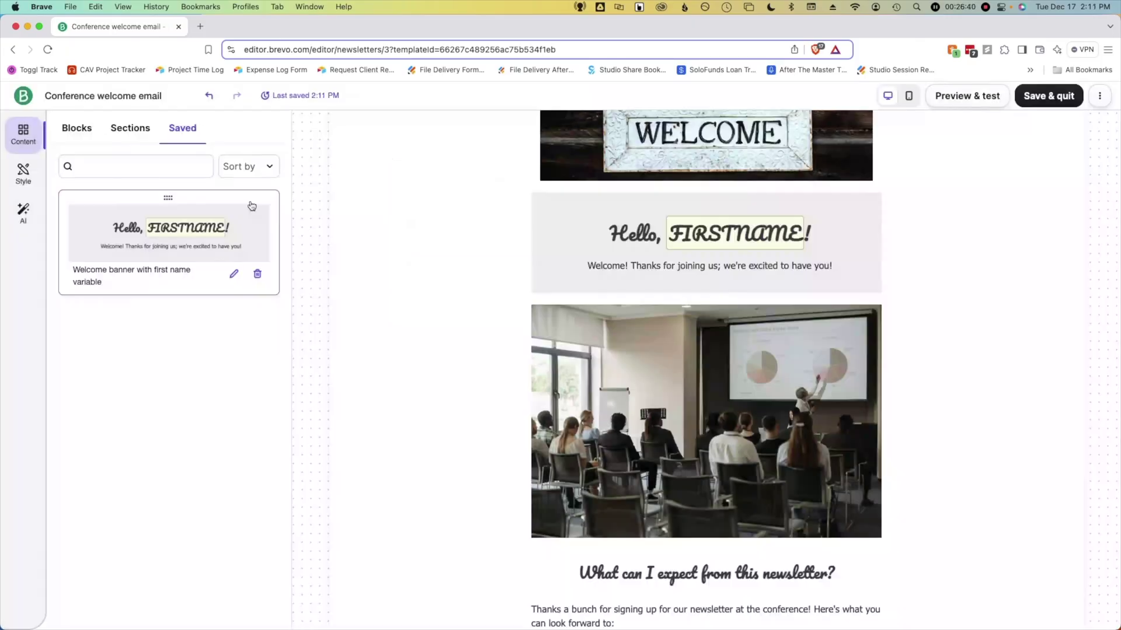